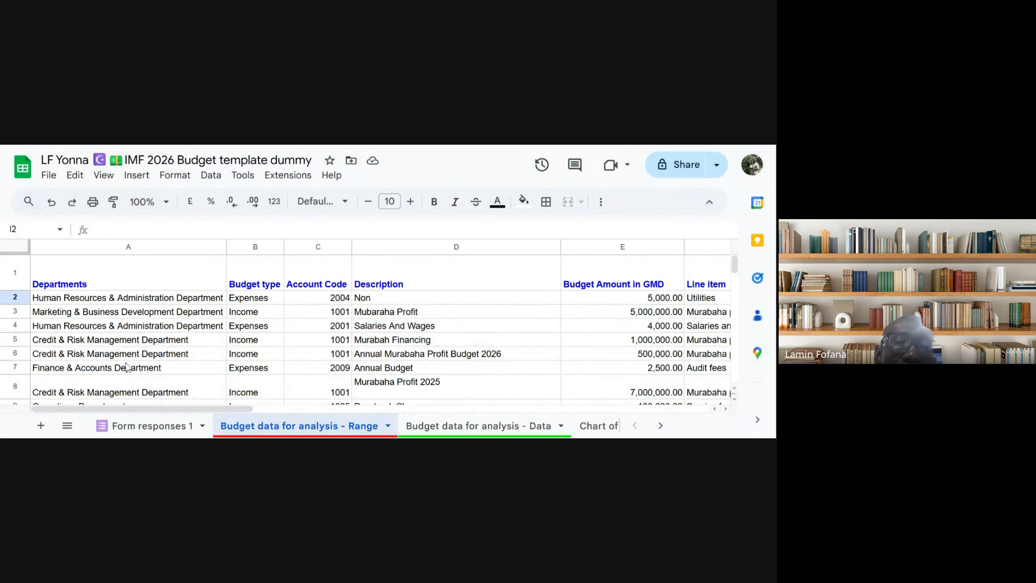
# Step: Examine the column headers from Departments to Type and the department entries on the 'Budget data for analysis - Range' sheet
pyautogui.click(163, 316)
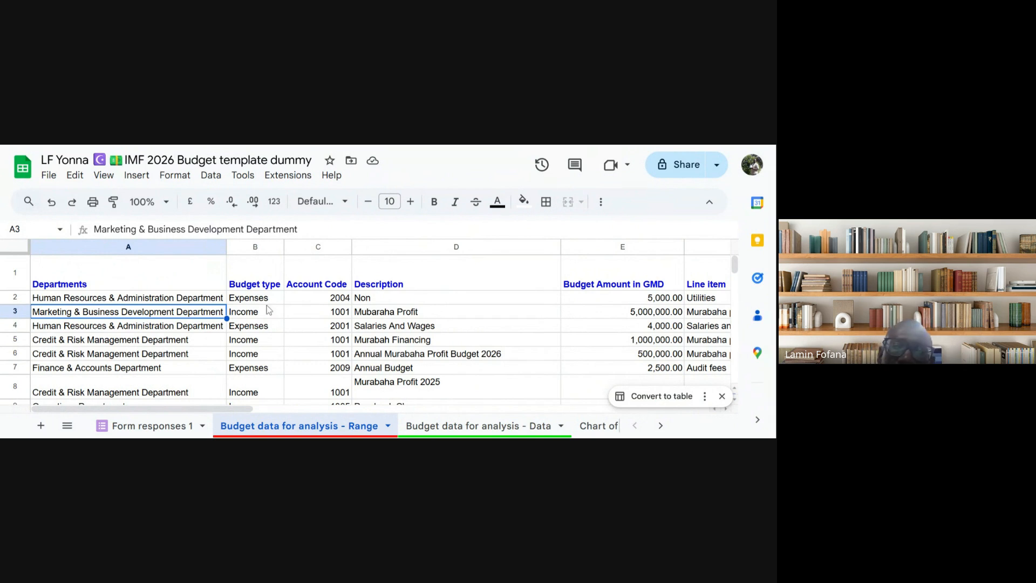
pyautogui.click(329, 283)
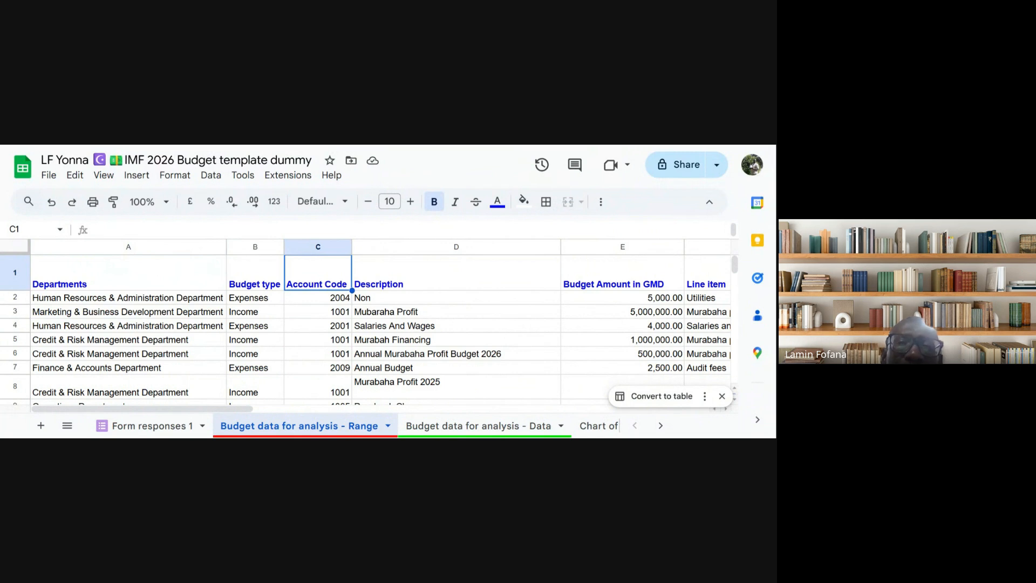
pyautogui.hscroll(4, 378, 324)
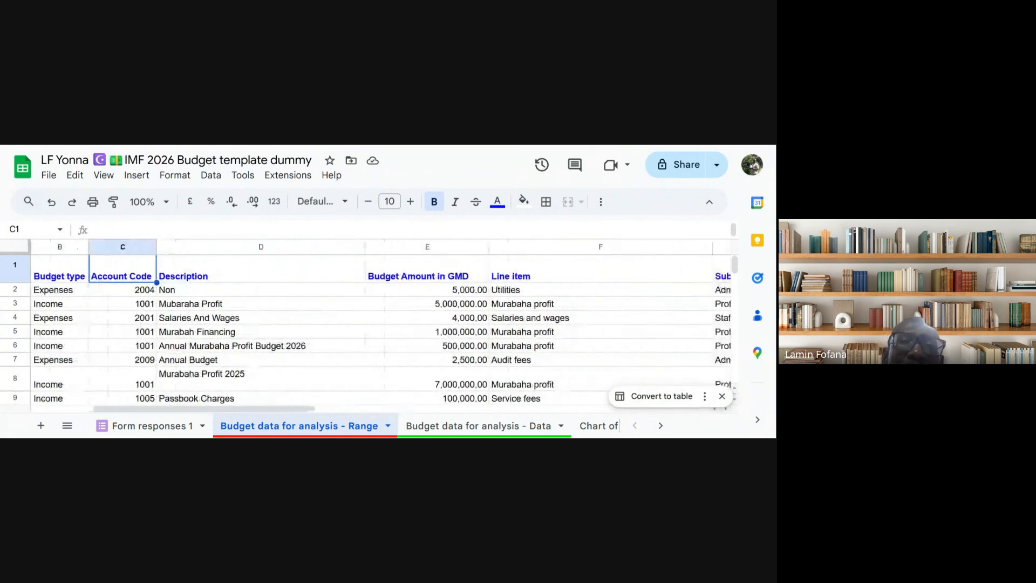
pyautogui.hscroll(1, 378, 323)
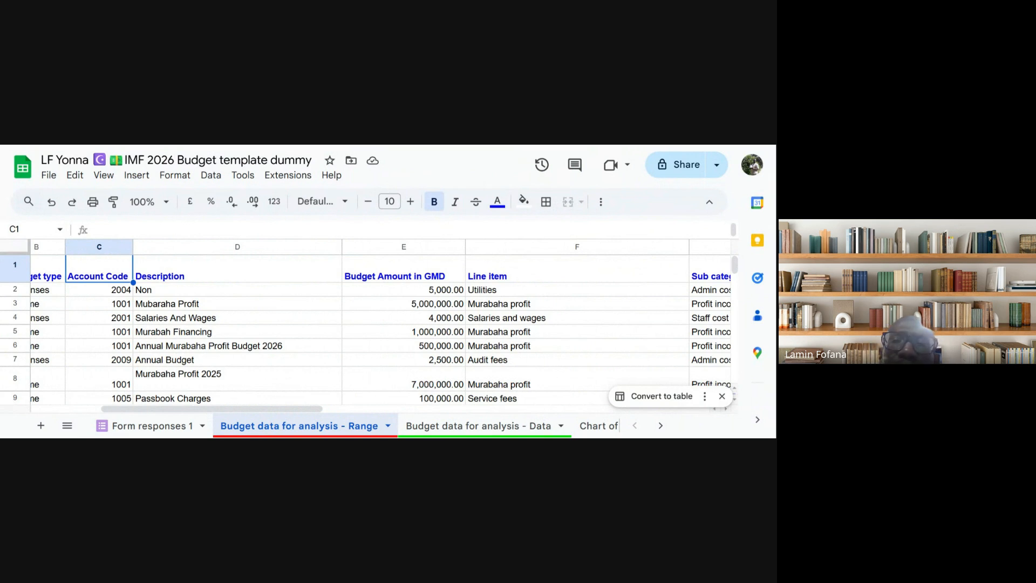
pyautogui.click(548, 280)
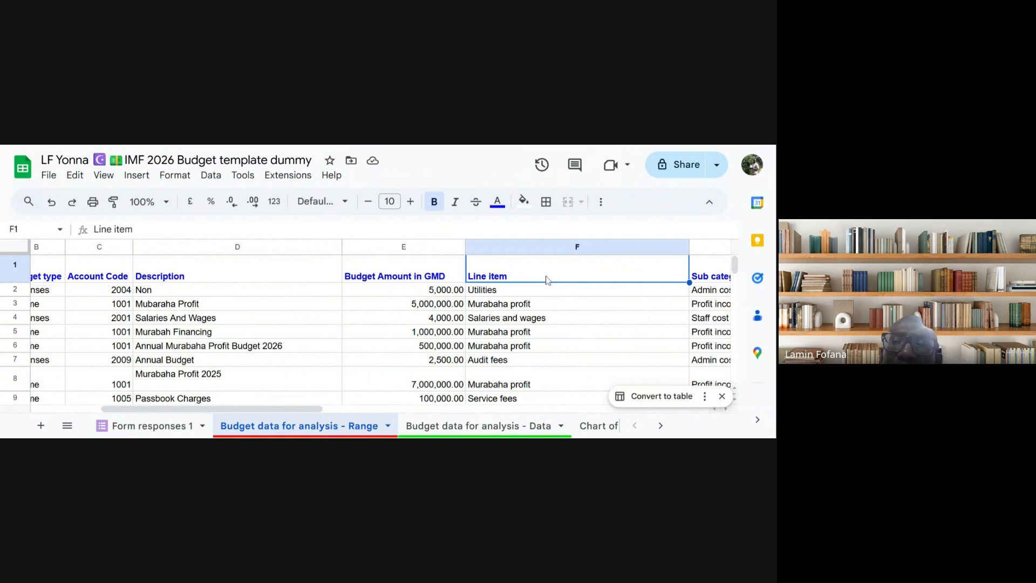
pyautogui.hscroll(5, 547, 280)
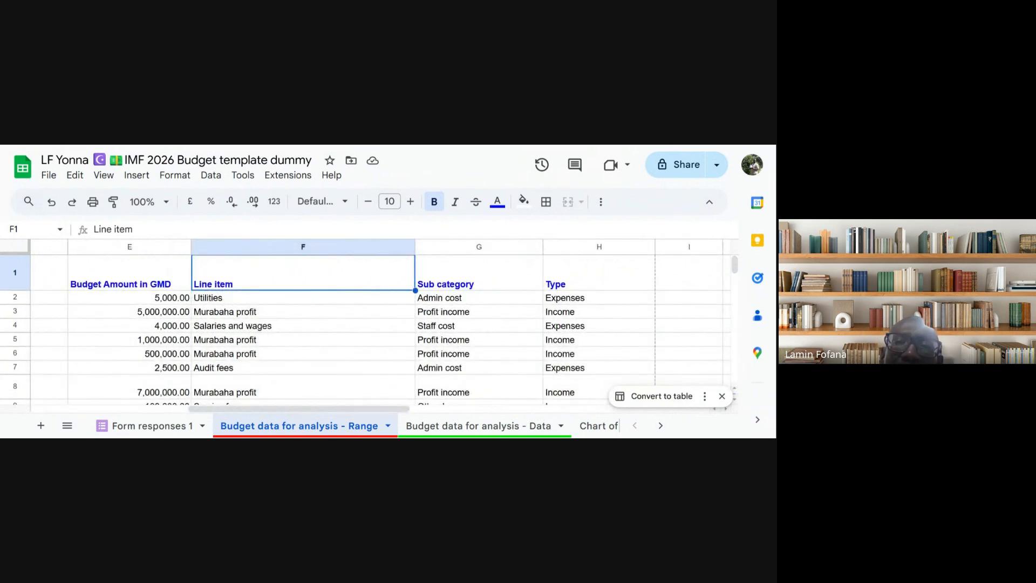
pyautogui.click(484, 277)
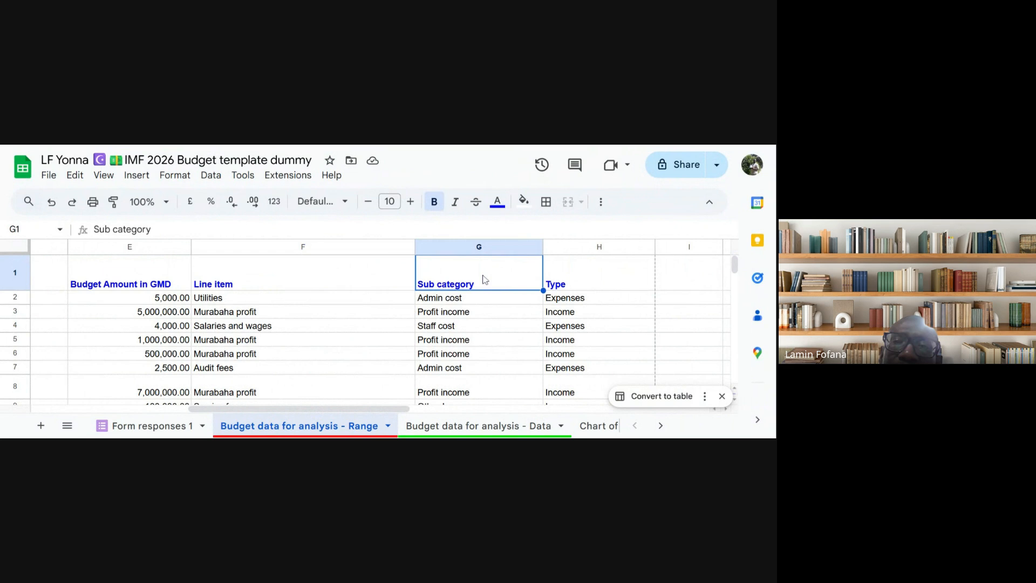
pyautogui.click(587, 275)
pyautogui.hscroll(4, 585, 273)
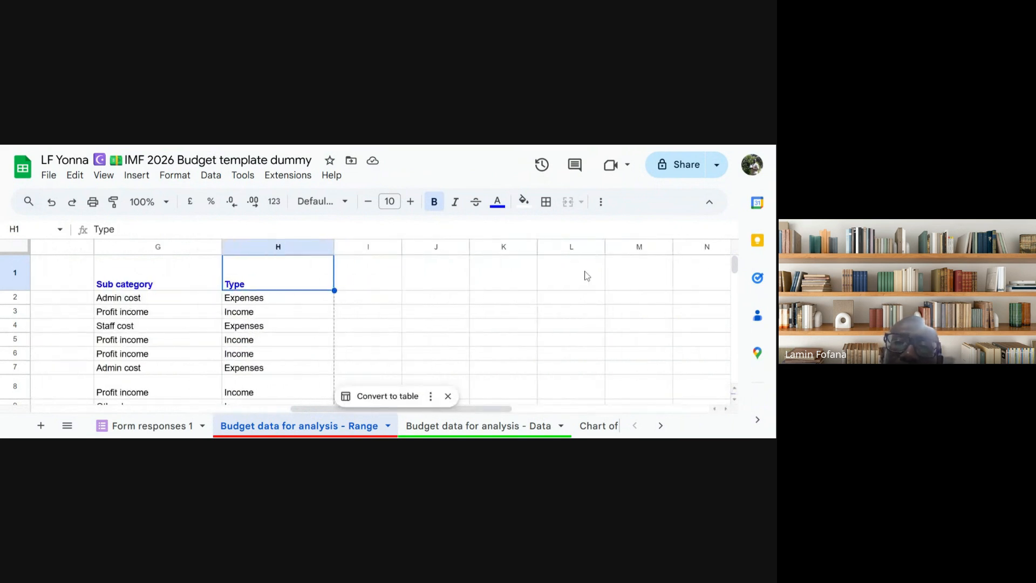
pyautogui.hscroll(-8, 585, 273)
pyautogui.hscroll(-1, 380, 322)
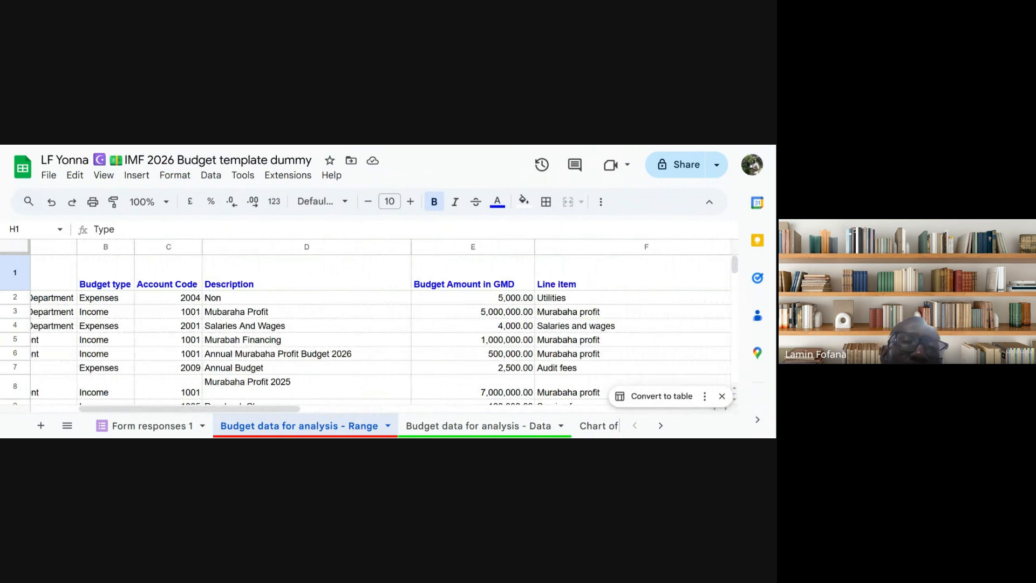
pyautogui.hscroll(-3, 380, 323)
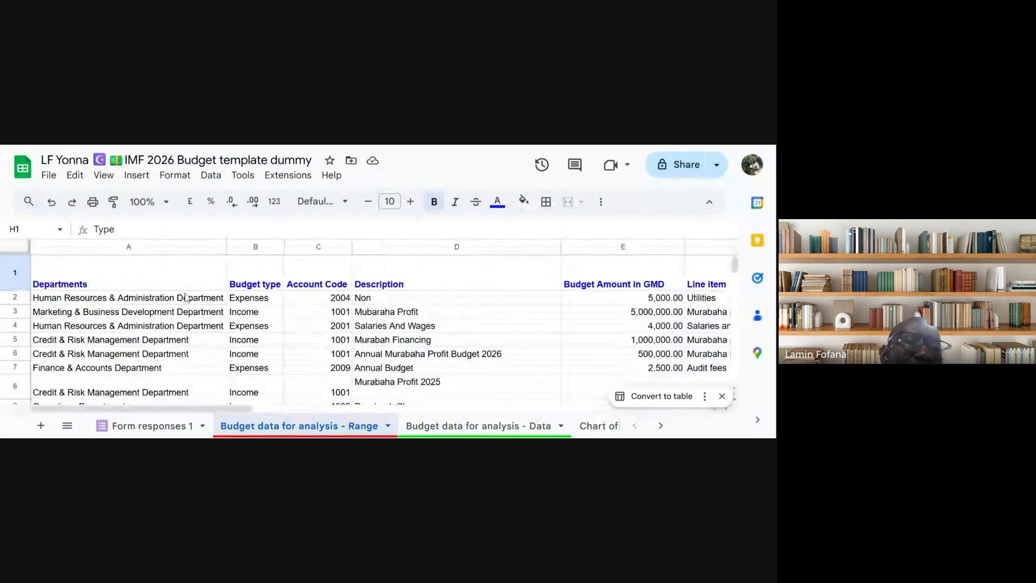
pyautogui.click(135, 284)
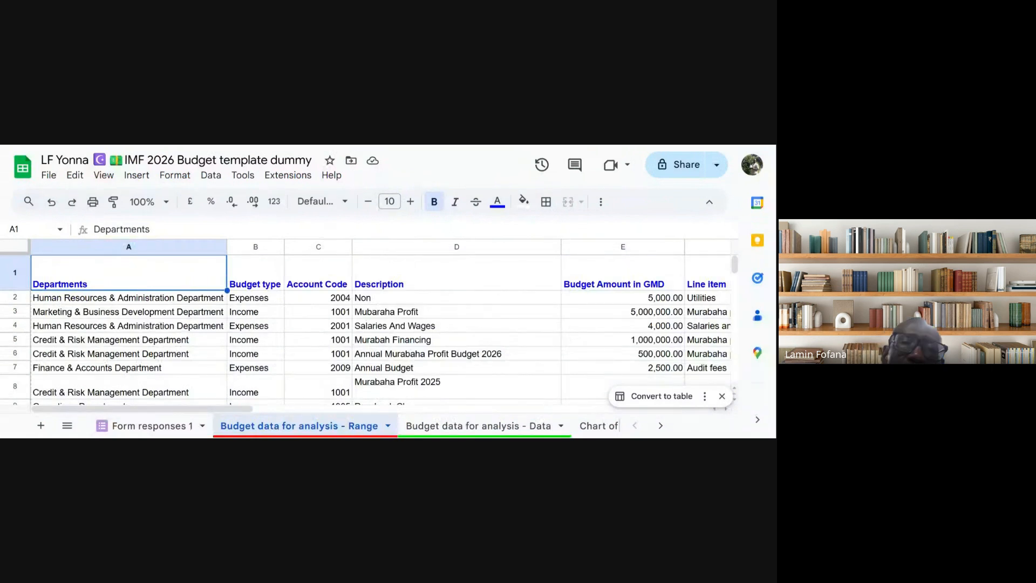
pyautogui.click(122, 327)
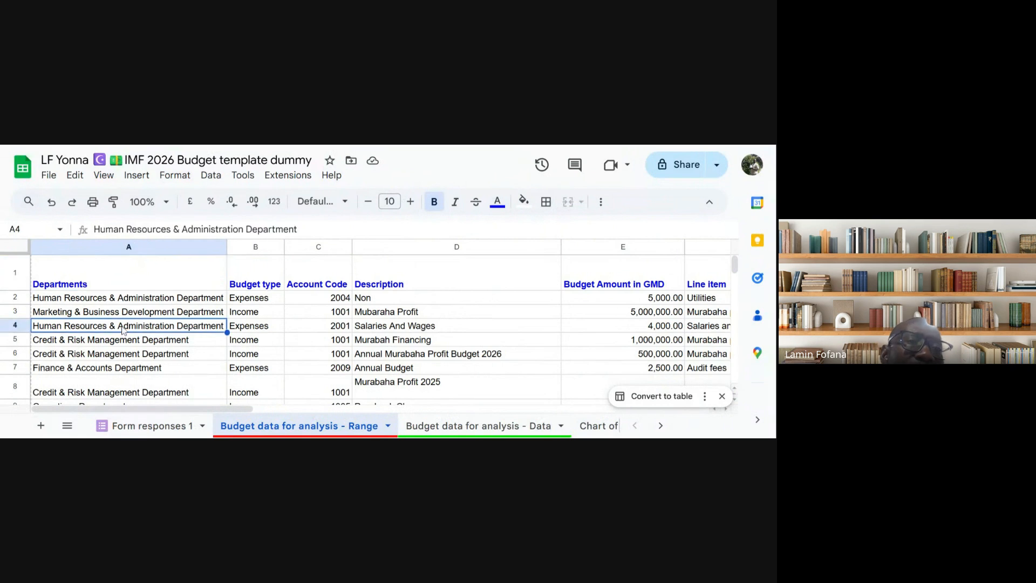
pyautogui.click(102, 275)
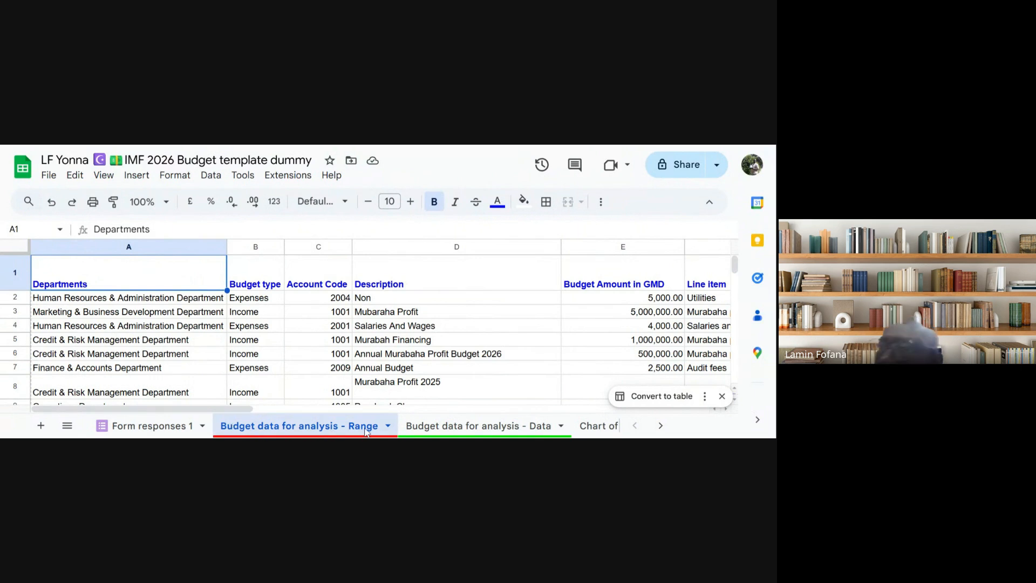
pyautogui.click(208, 358)
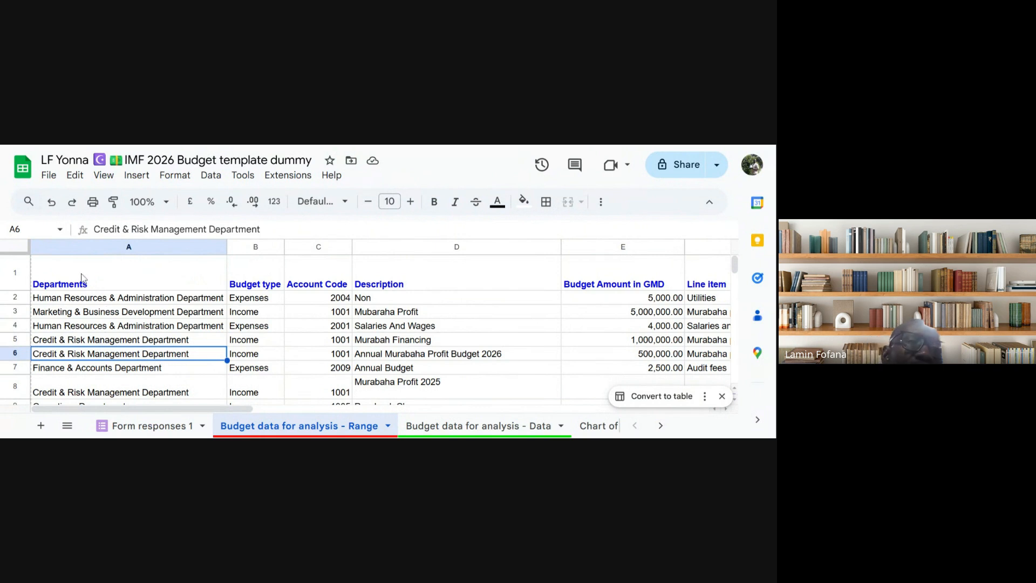
# Step: Create a pivot table on a new sheet from the budget data, with the open-ended source range 'Budget data for analysis - Range'!A1:H
pyautogui.click(113, 277)
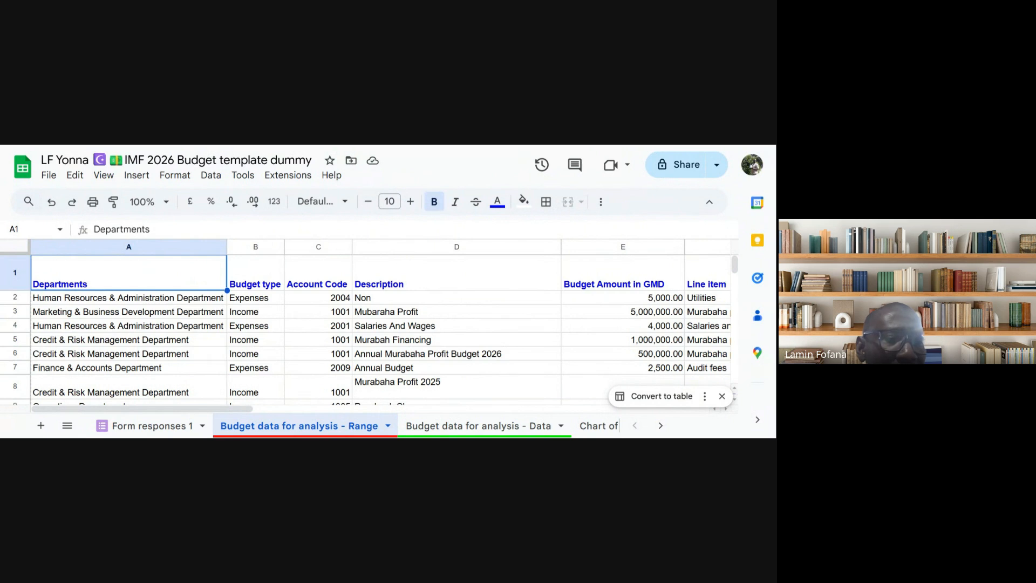
pyautogui.hotkey('ctrl', 'shift', 'Right')
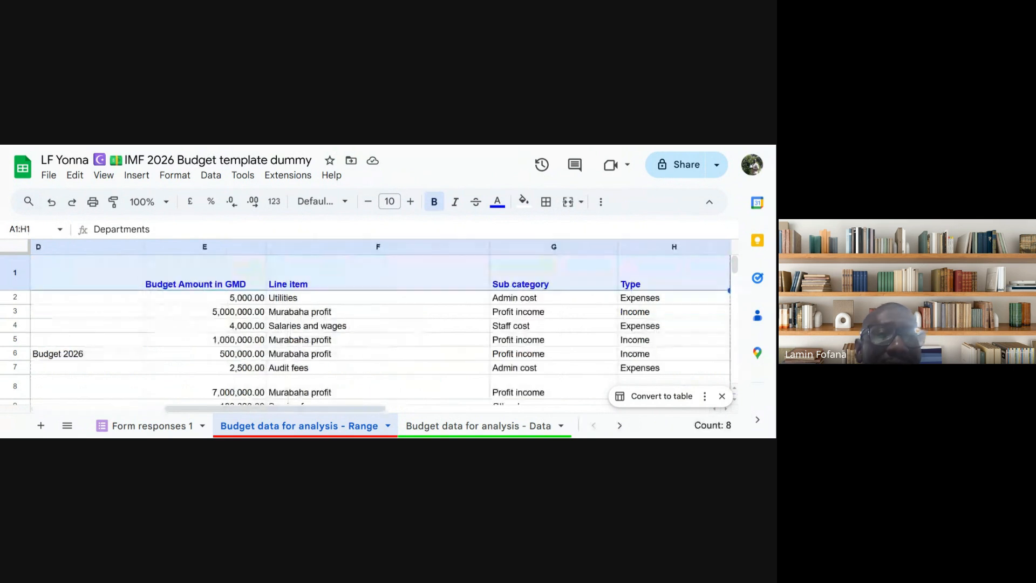
pyautogui.hotkey('ctrl', 'shift', 'Down')
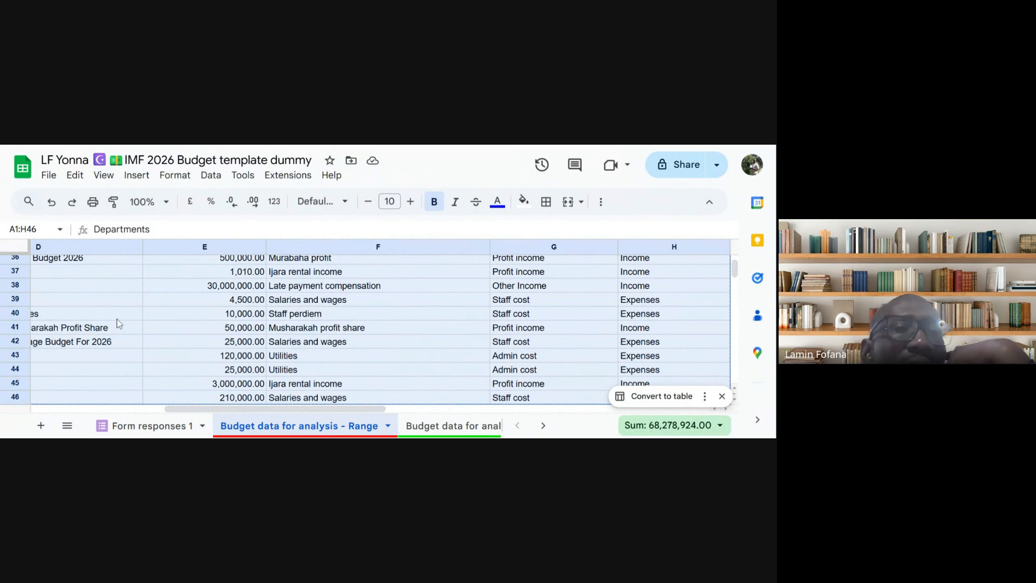
pyautogui.click(131, 178)
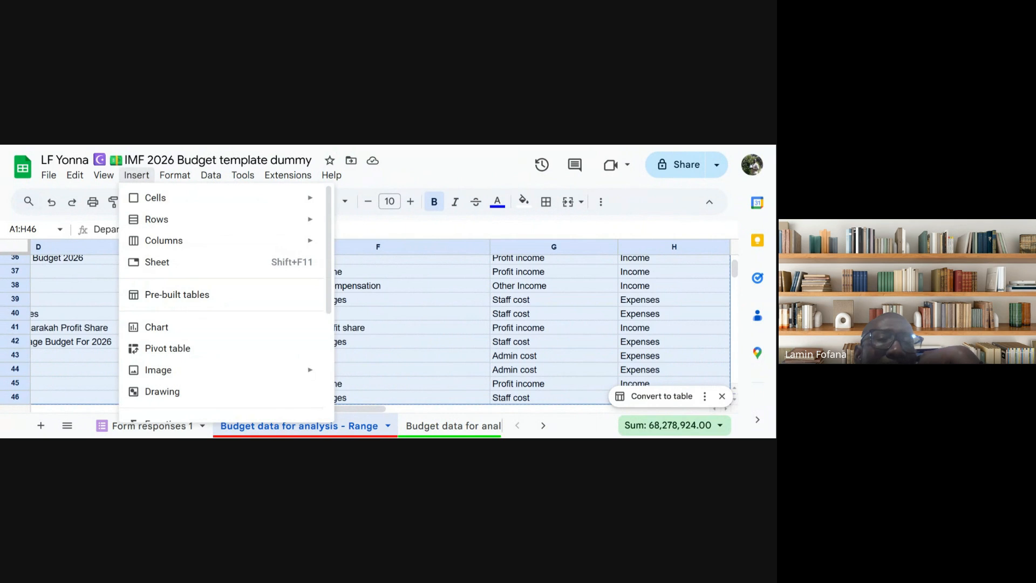
pyautogui.click(167, 349)
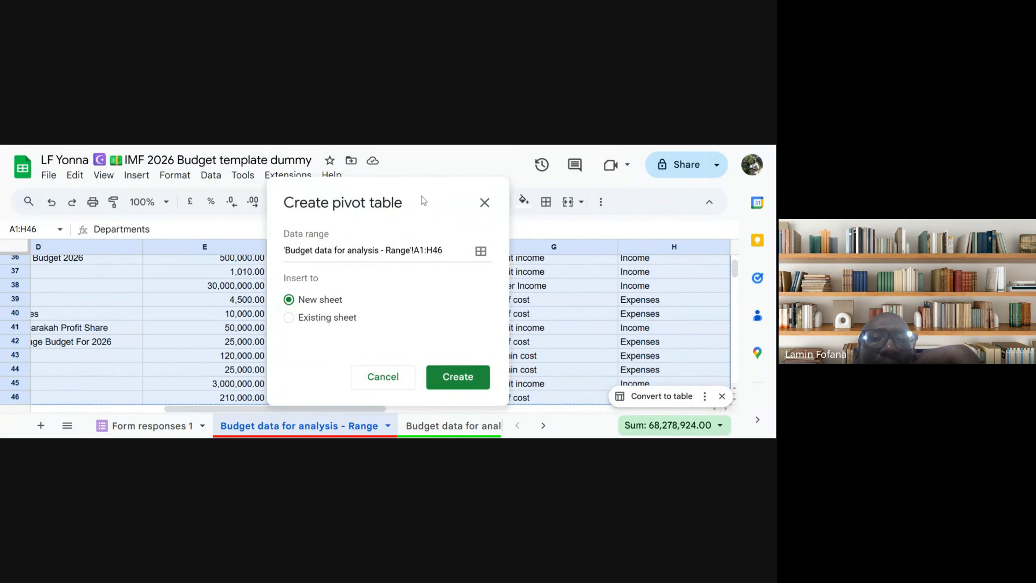
pyautogui.moveTo(419, 192); pyautogui.dragTo(323, 181)
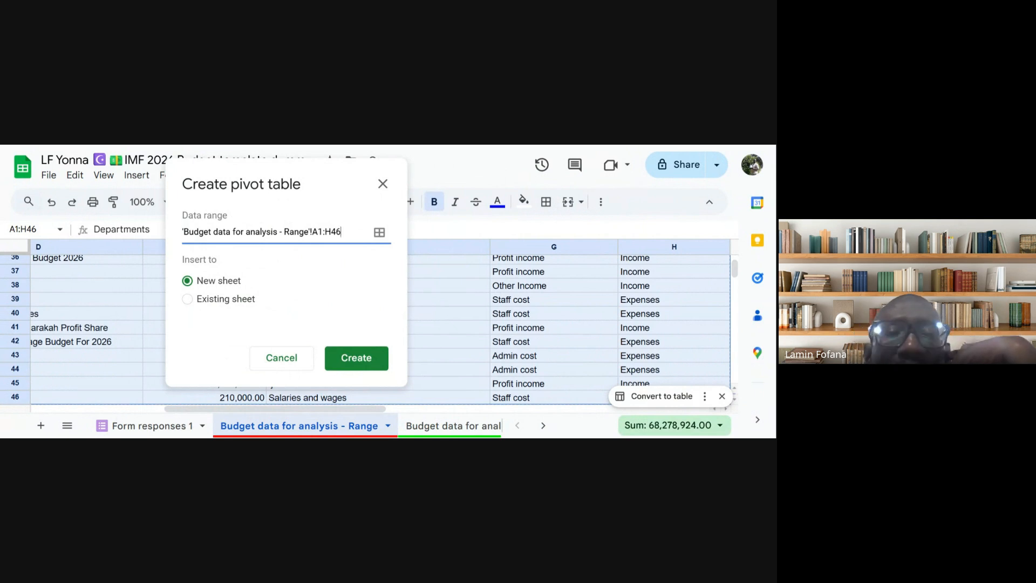
pyautogui.press('BackSpace')
pyautogui.press('BackSpace')
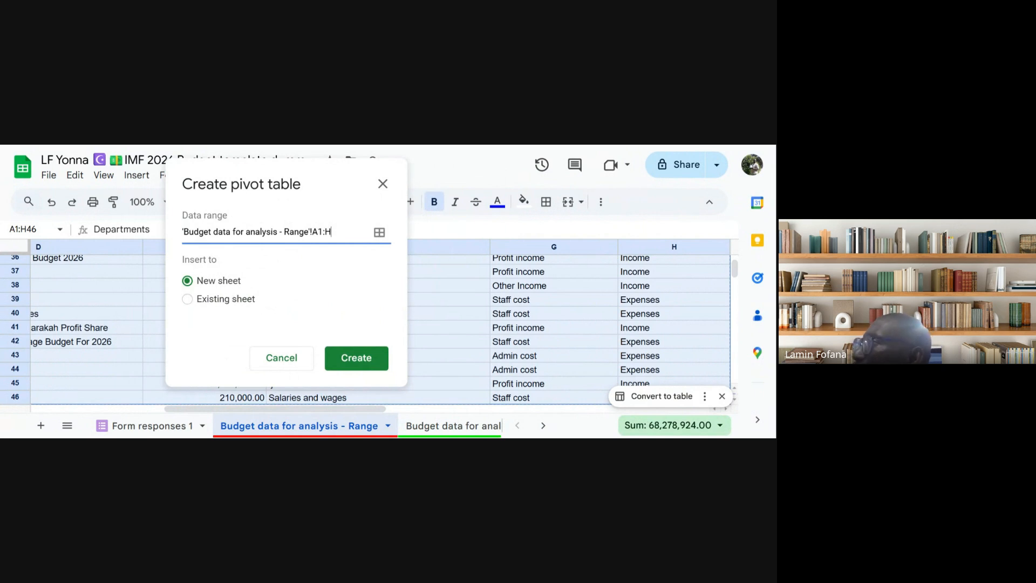
pyautogui.click(347, 367)
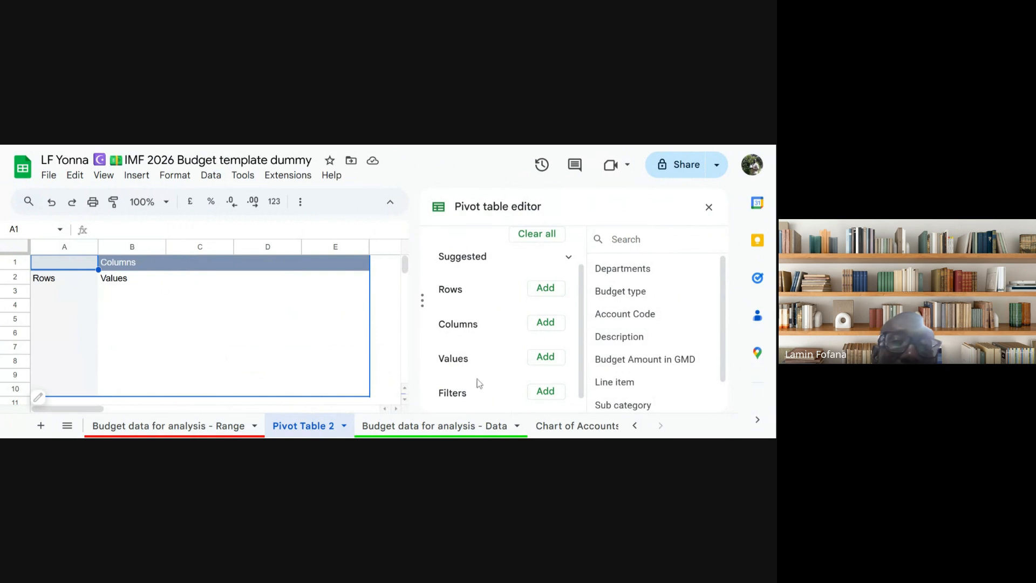
# Step: Check the header row of the 'Budget data for analysis - Range' sheet, ending back on the new pivot table sheet
pyautogui.click(219, 430)
pyautogui.scroll(10, 213, 372)
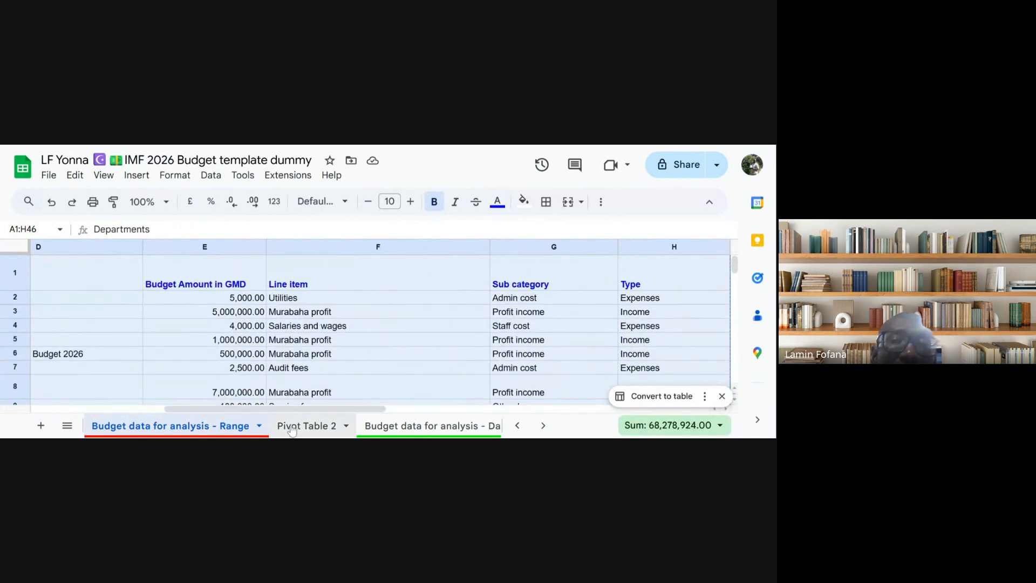
pyautogui.click(292, 430)
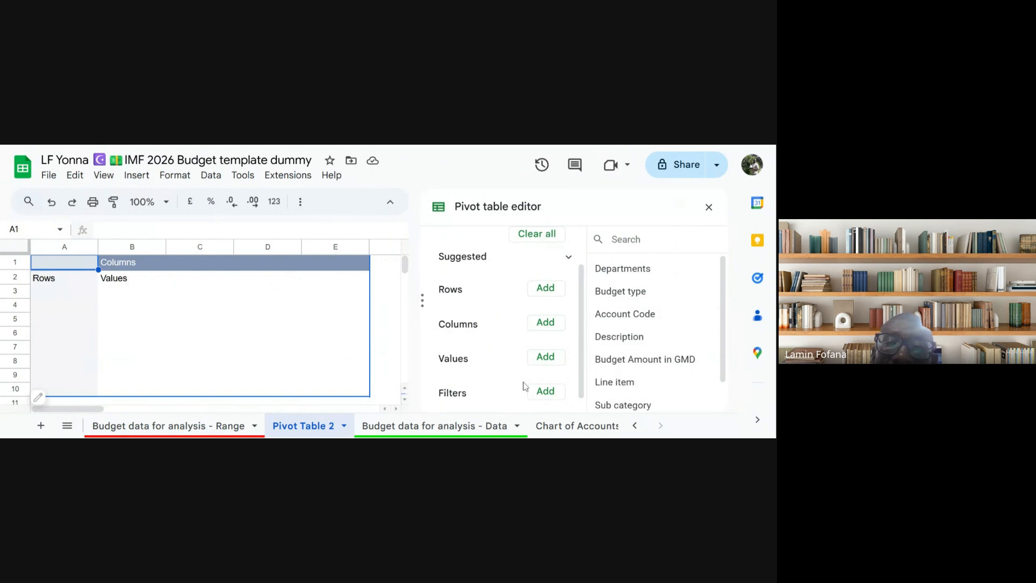
# Step: Add Departments as the pivot table's rows and widen column A to fit the full department names
pyautogui.moveTo(583, 390); pyautogui.dragTo(582, 399)
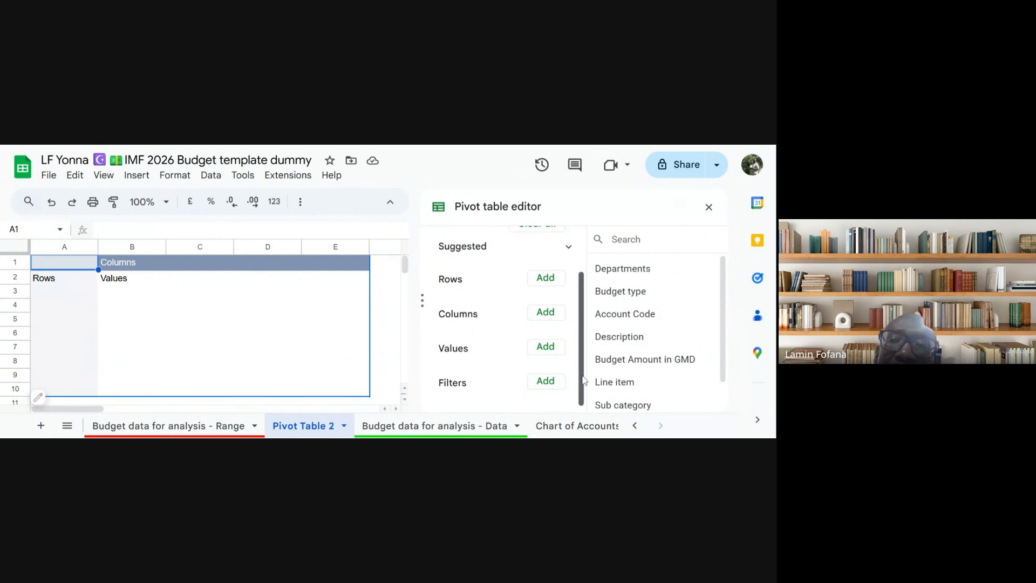
pyautogui.scroll(2, 583, 359)
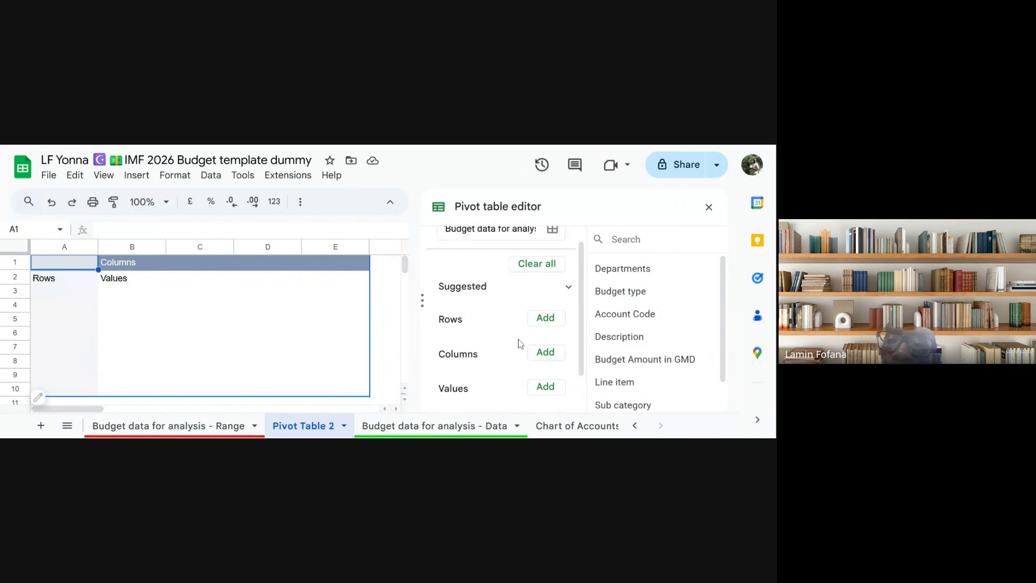
pyautogui.click(545, 319)
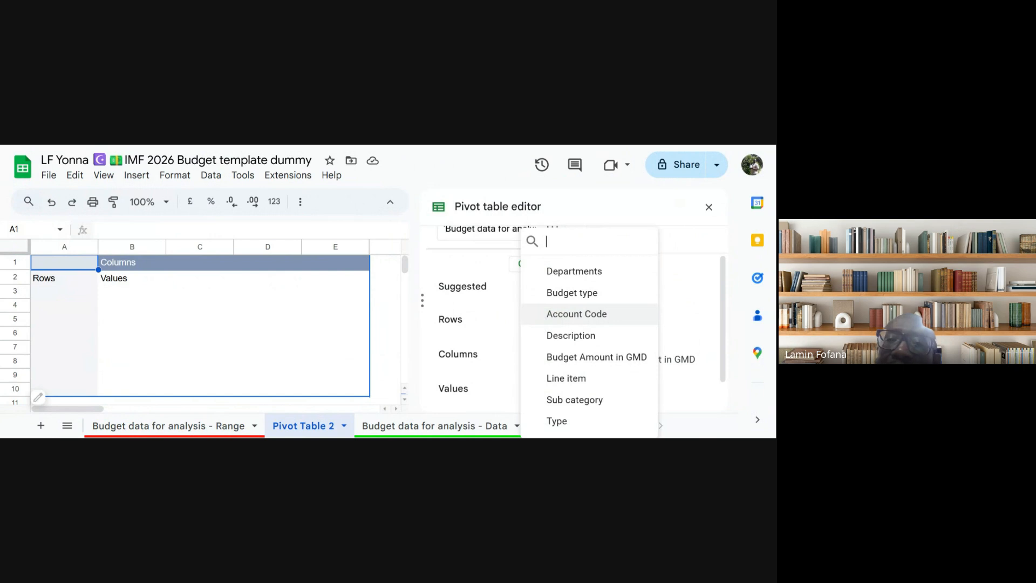
pyautogui.click(567, 277)
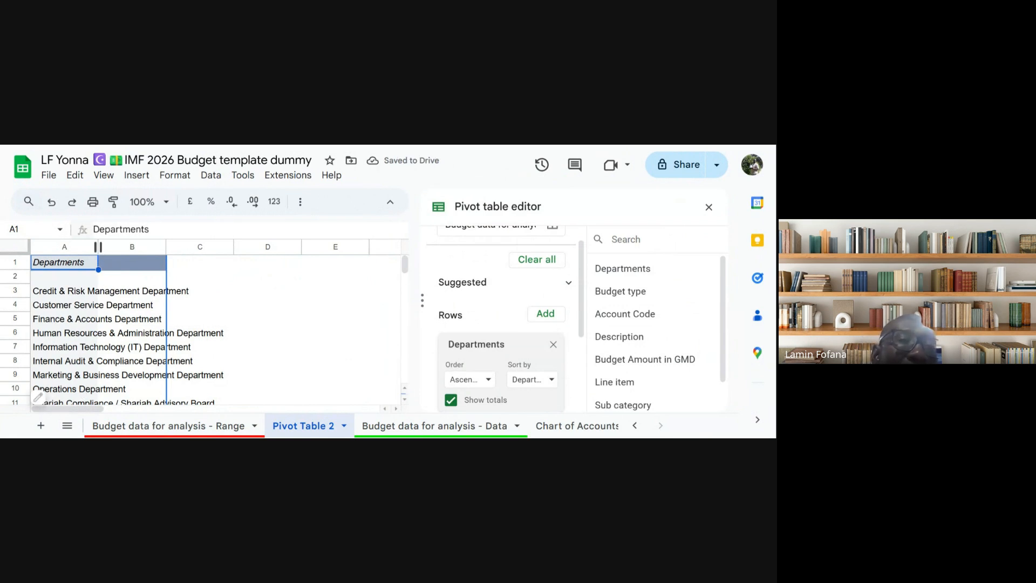
pyautogui.moveTo(99, 247); pyautogui.dragTo(249, 300)
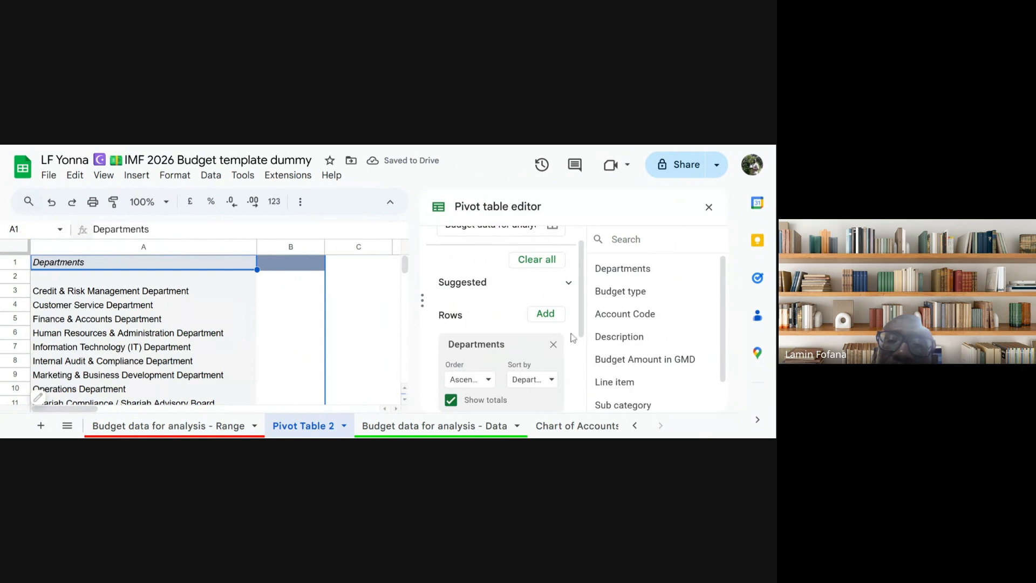
# Step: Add Budget Amount in GMD to the pivot table's values, summarised by SUM
pyautogui.moveTo(582, 330); pyautogui.dragTo(583, 388)
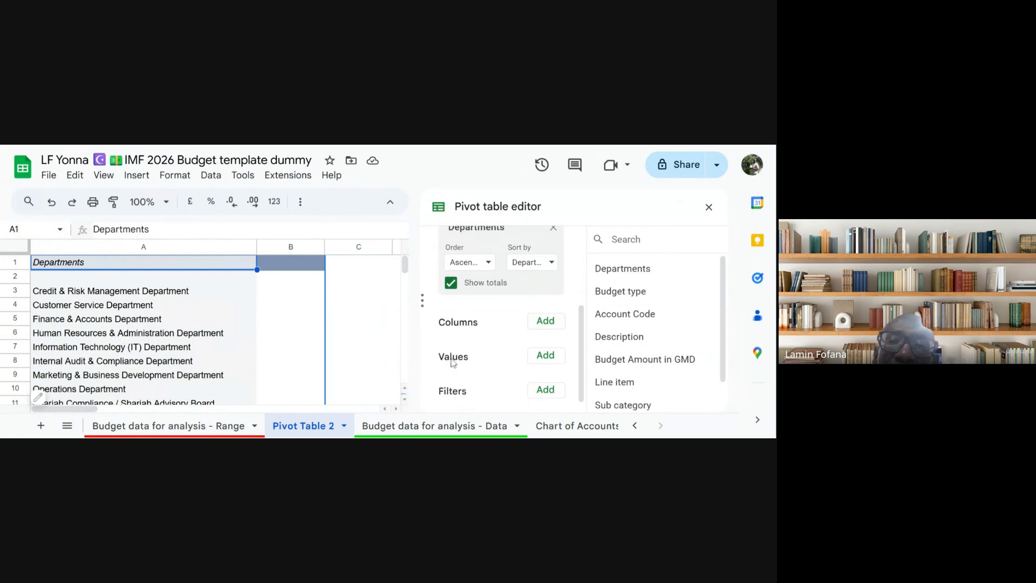
pyautogui.click(545, 357)
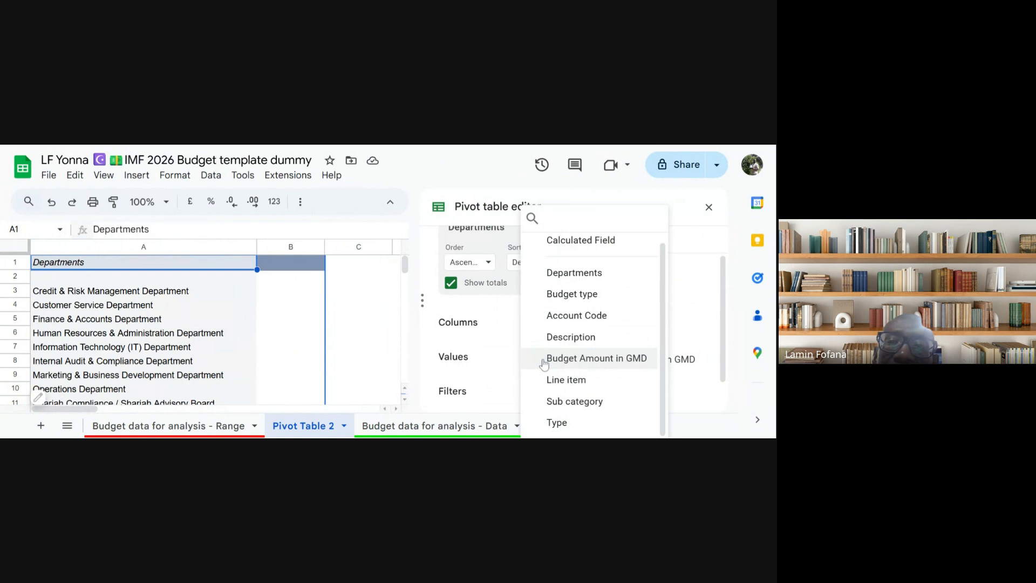
pyautogui.click(574, 361)
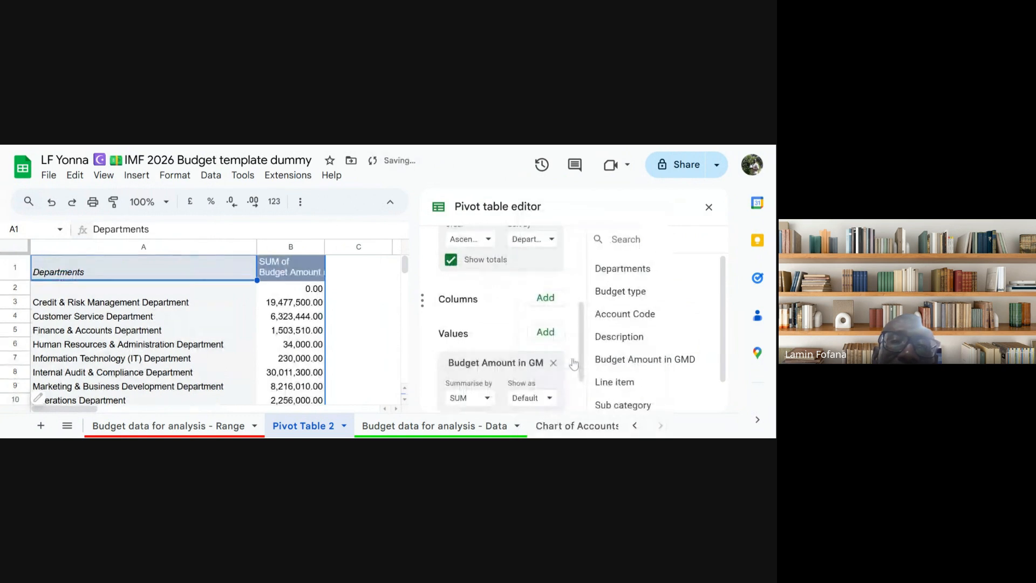
# Step: Close the pivot table editor, widen column B to fit its header, and review the department totals
pyautogui.click(708, 207)
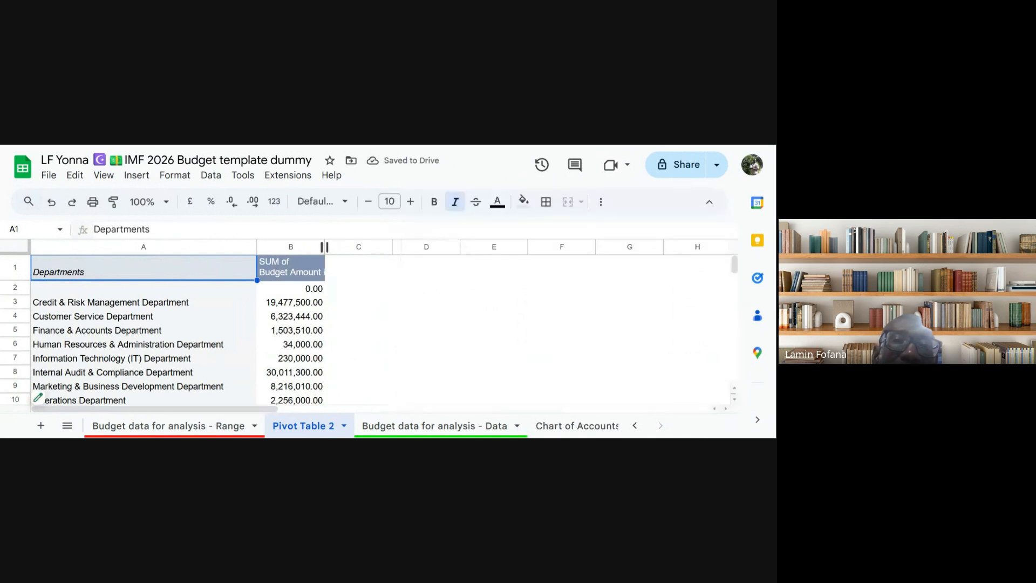
pyautogui.moveTo(324, 246); pyautogui.dragTo(362, 246)
pyautogui.scroll(-3, 277, 322)
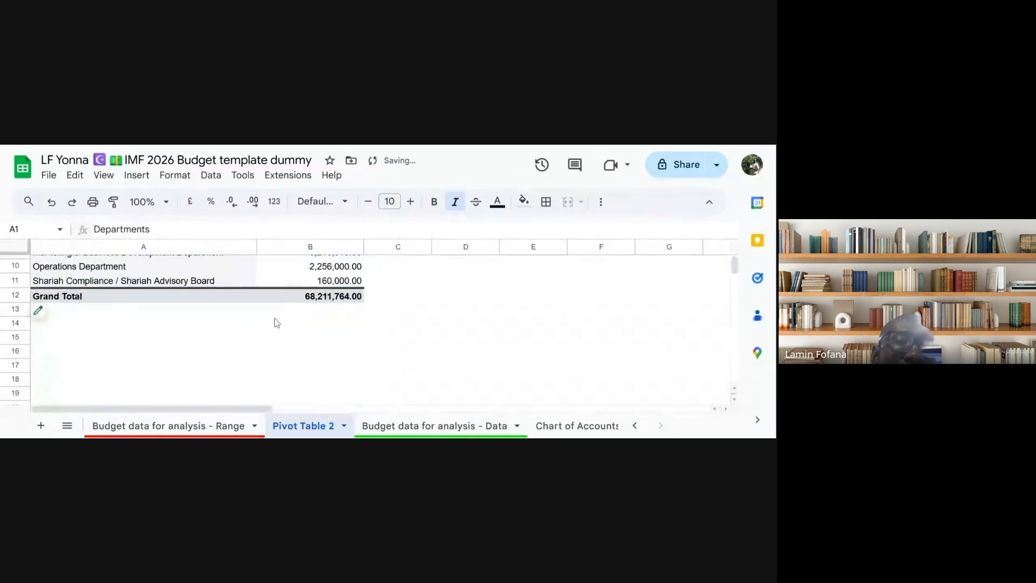
pyautogui.scroll(4, 277, 322)
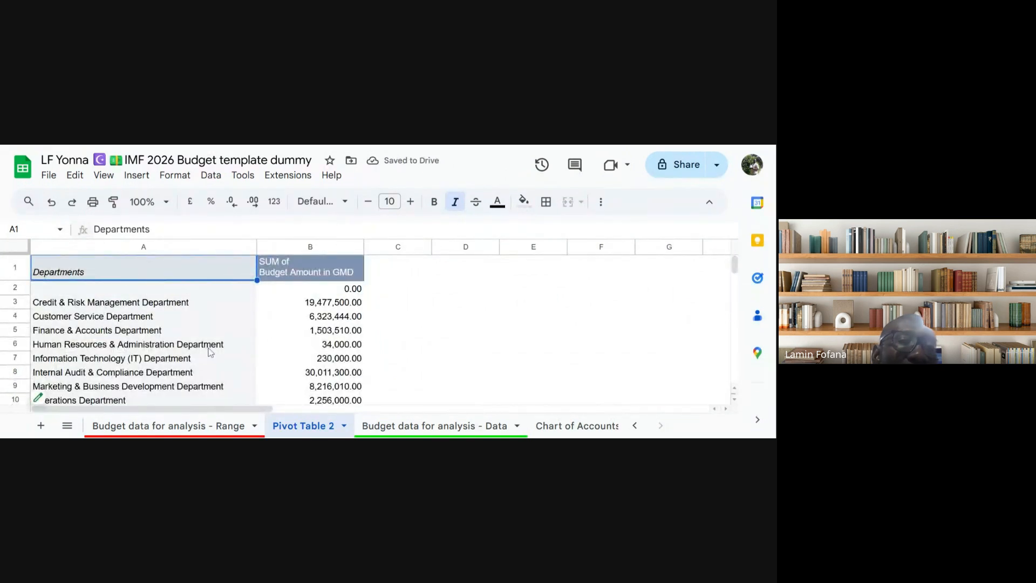
# Step: Review the budget amounts per department and the Grand Total row at the end of the pivot table
pyautogui.click(308, 305)
pyautogui.scroll(-3, 285, 357)
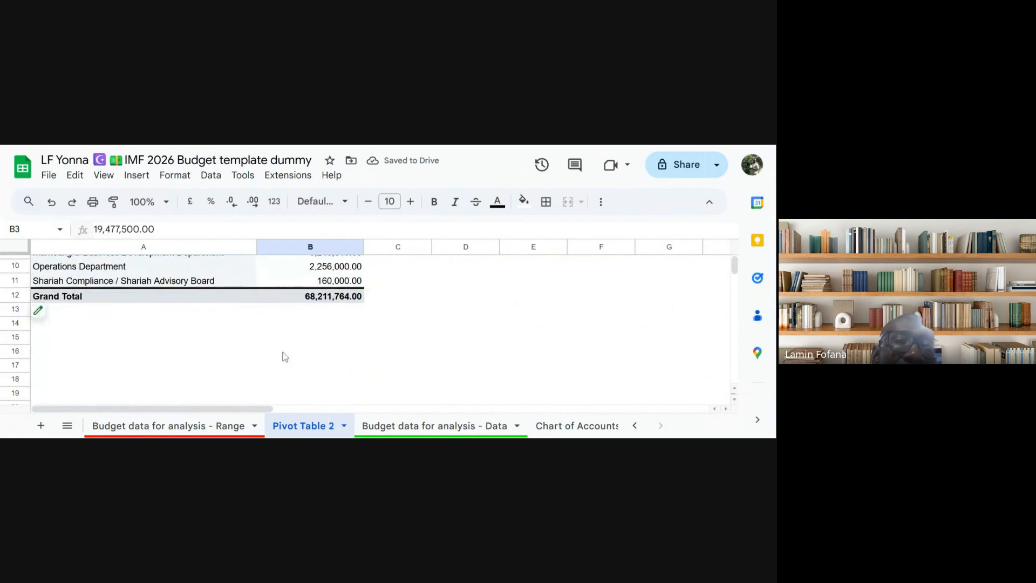
pyautogui.scroll(3, 285, 358)
pyautogui.scroll(-2, 277, 359)
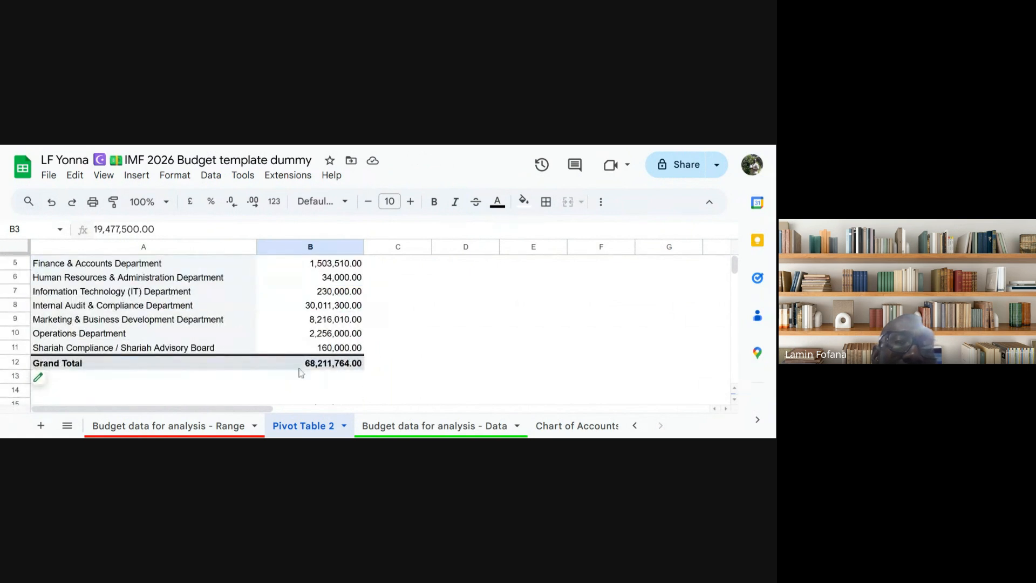
pyautogui.click(305, 365)
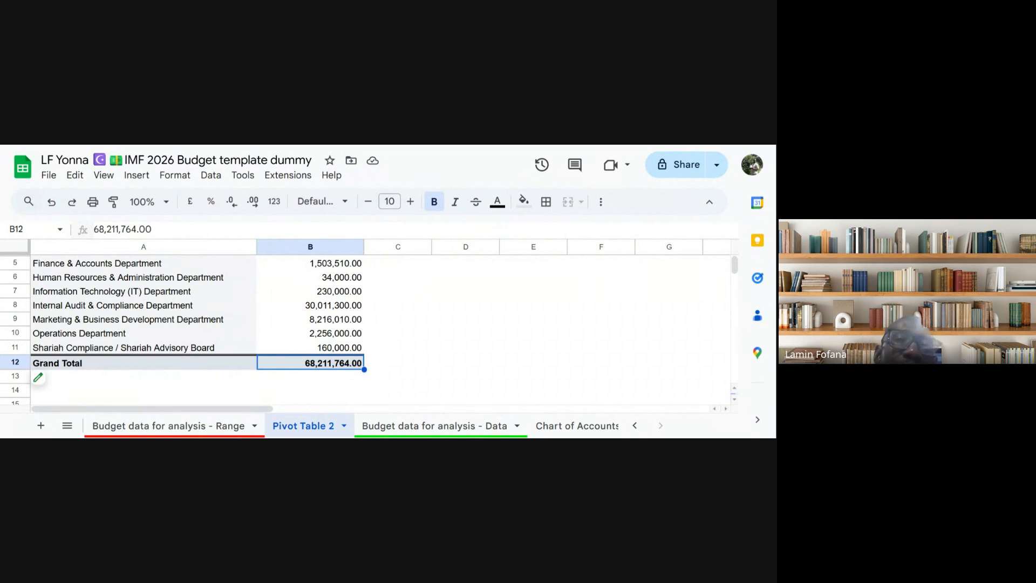
pyautogui.scroll(2, 311, 399)
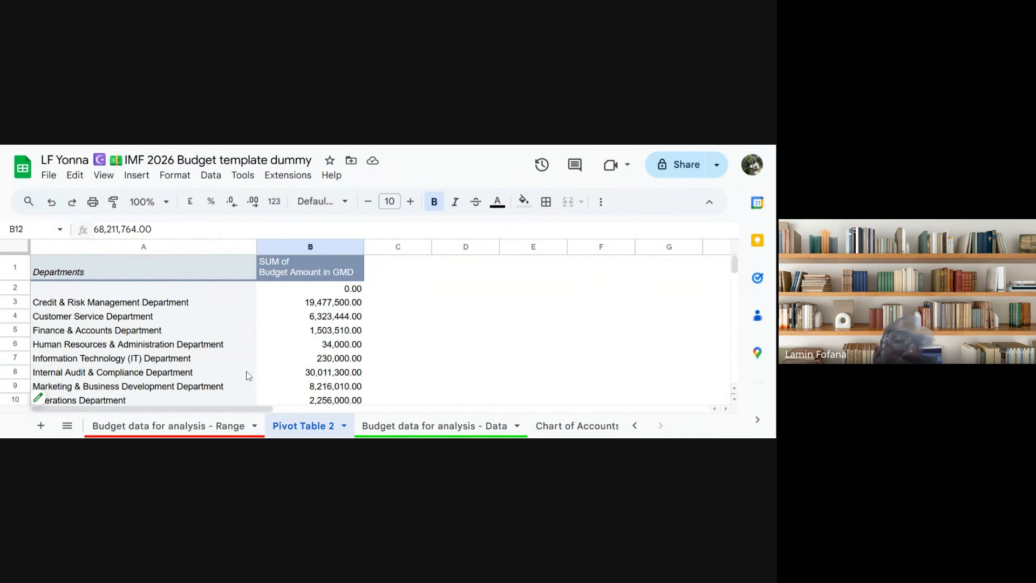
pyautogui.scroll(-3, 248, 376)
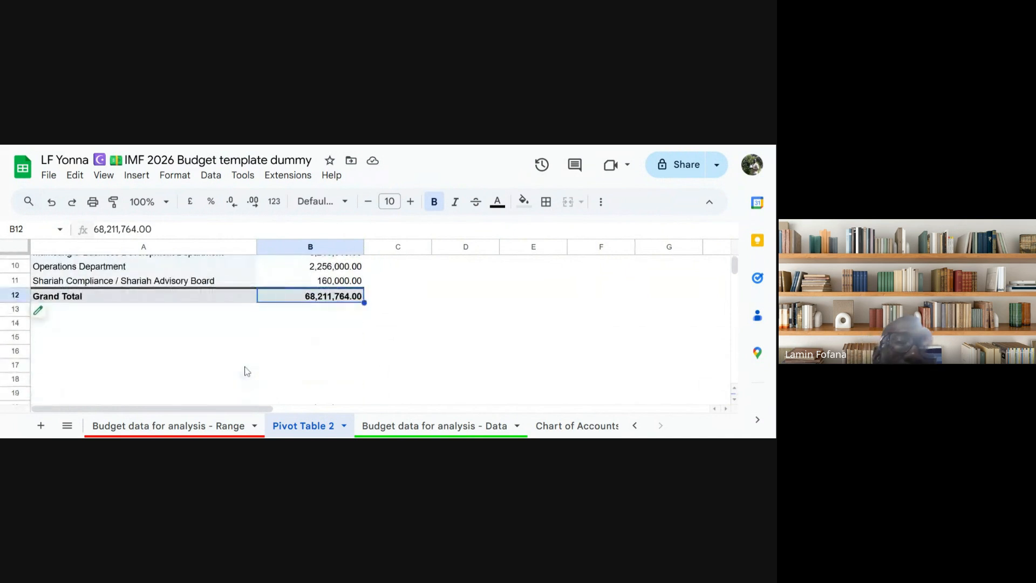
pyautogui.click(115, 298)
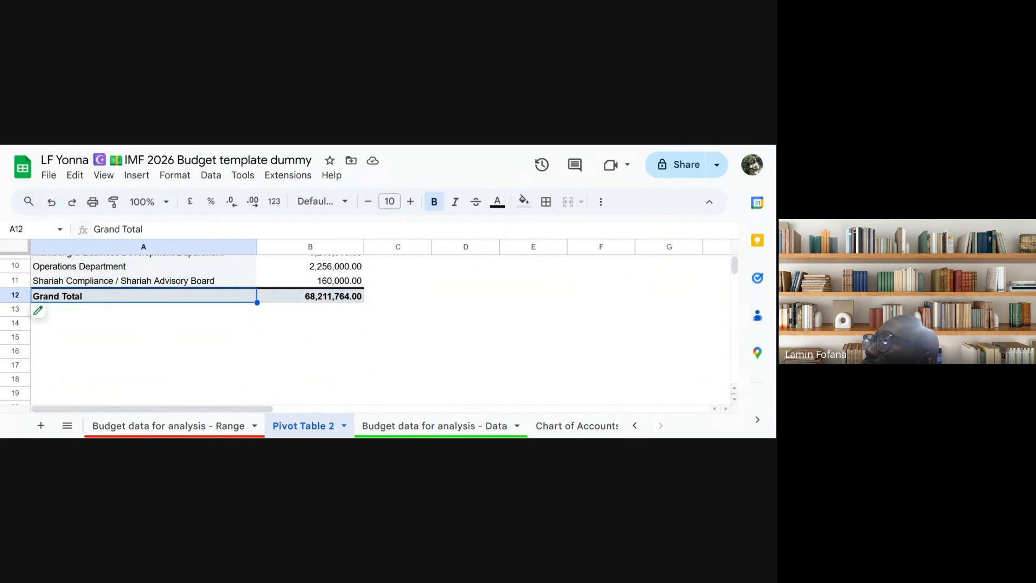
# Step: Reopen the pivot table editor, turn off Show totals for the Departments rows, and close the editor
pyautogui.scroll(2, 111, 304)
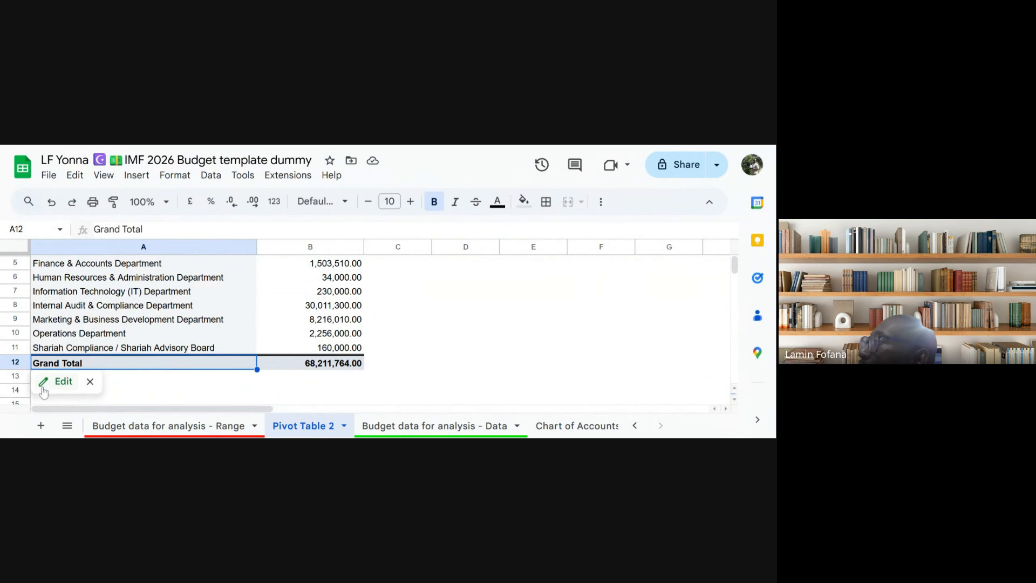
pyautogui.click(43, 388)
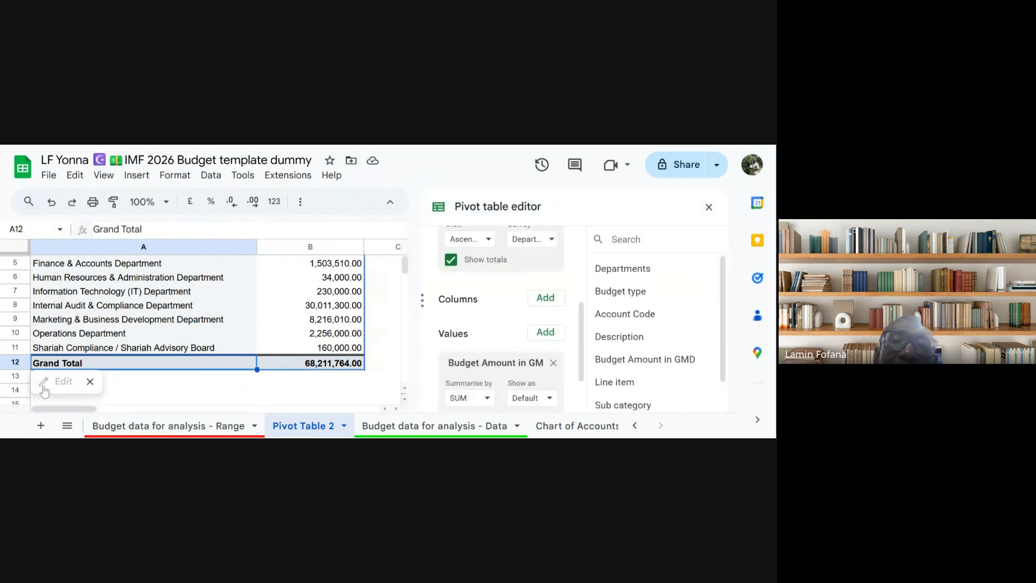
pyautogui.scroll(3, 588, 305)
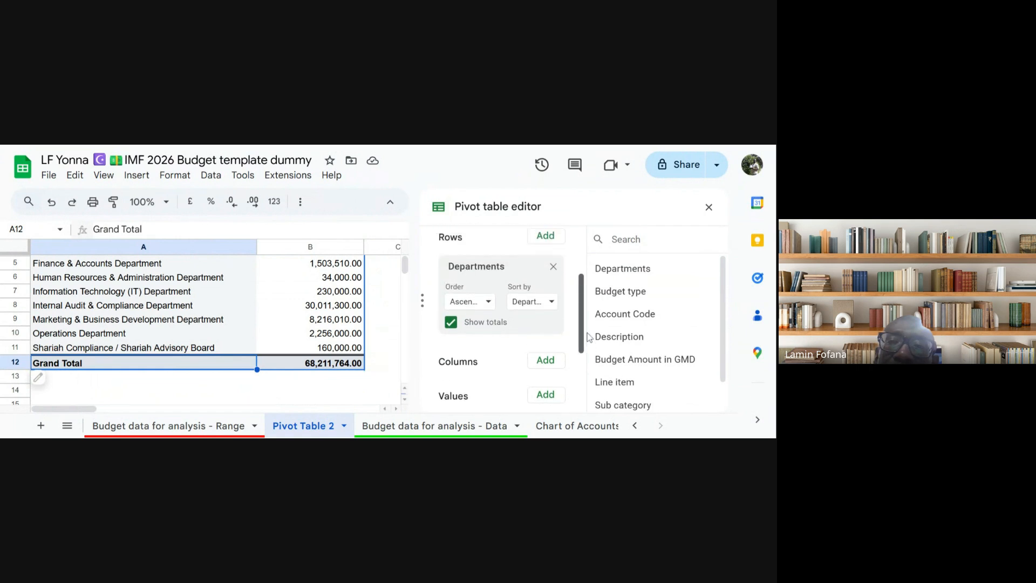
pyautogui.scroll(1, 588, 306)
pyautogui.scroll(-3, 585, 308)
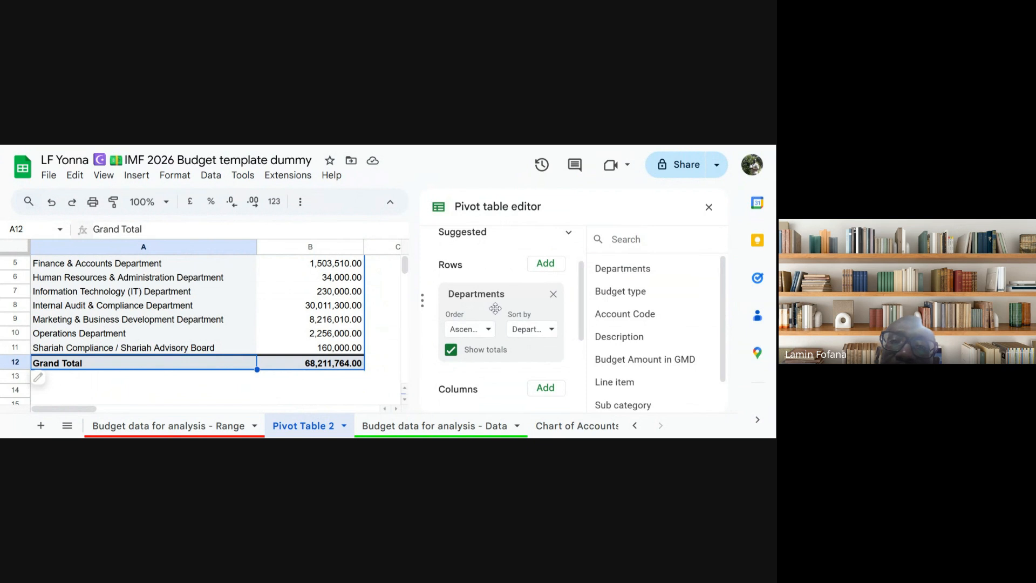
pyautogui.click(452, 351)
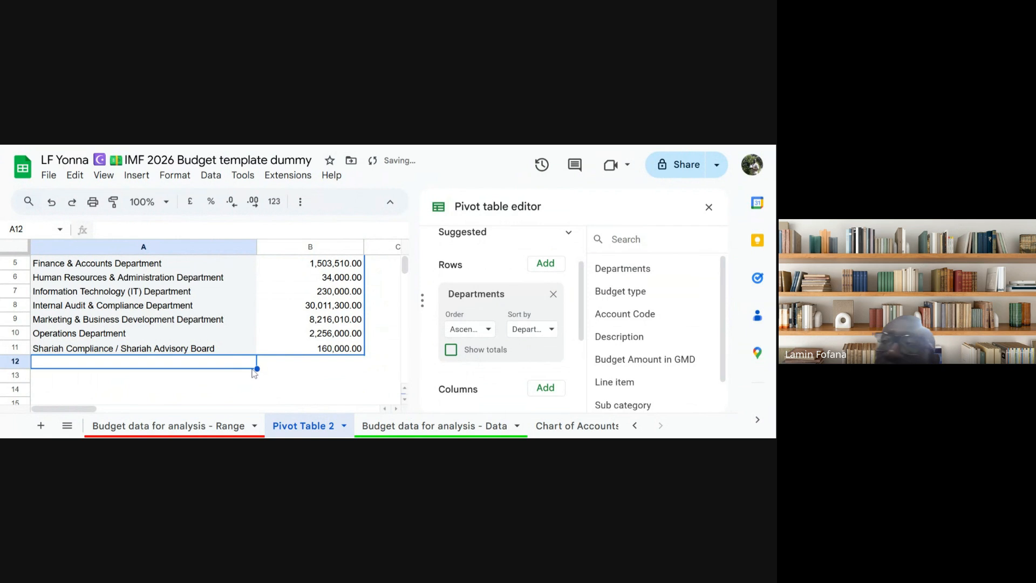
pyautogui.click(709, 208)
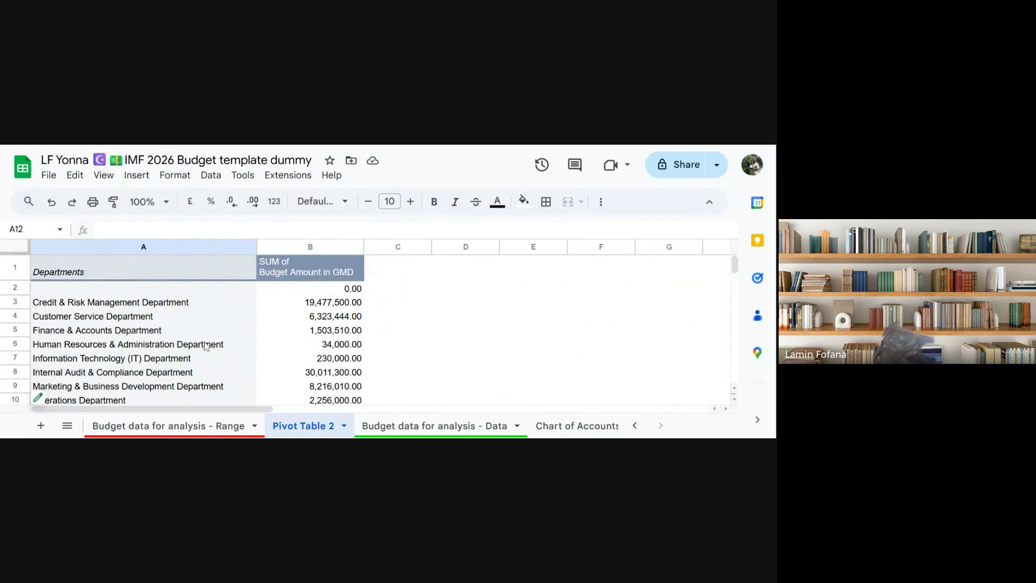
# Step: Insert a chart based on the pivot table of budget amounts by department
pyautogui.click(183, 333)
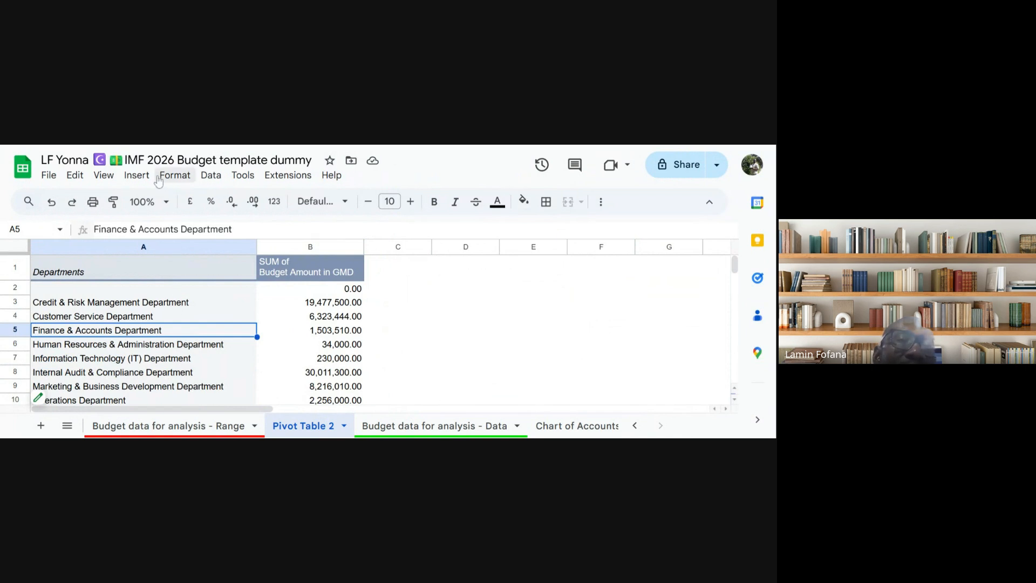
pyautogui.click(137, 175)
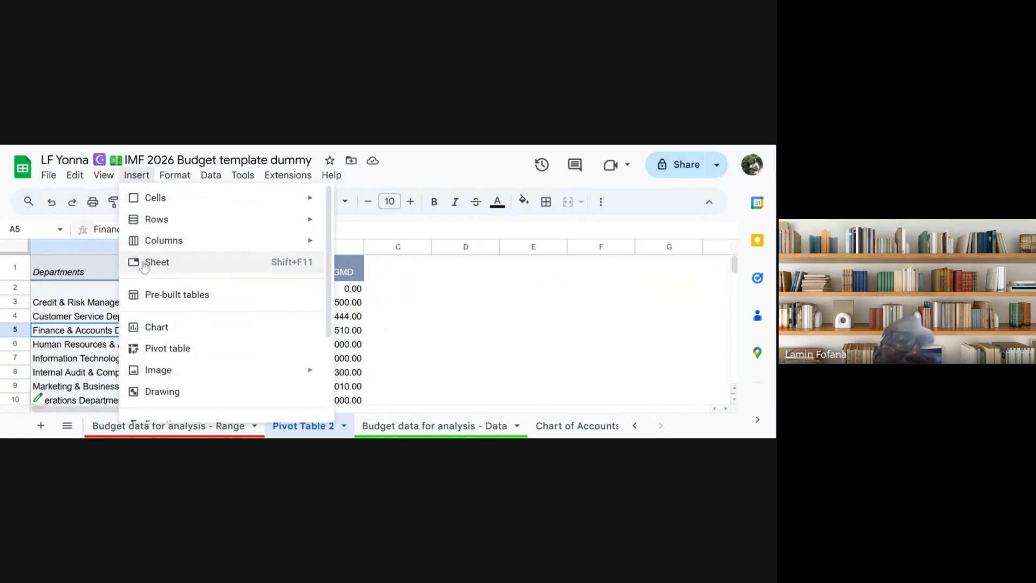
pyautogui.click(164, 328)
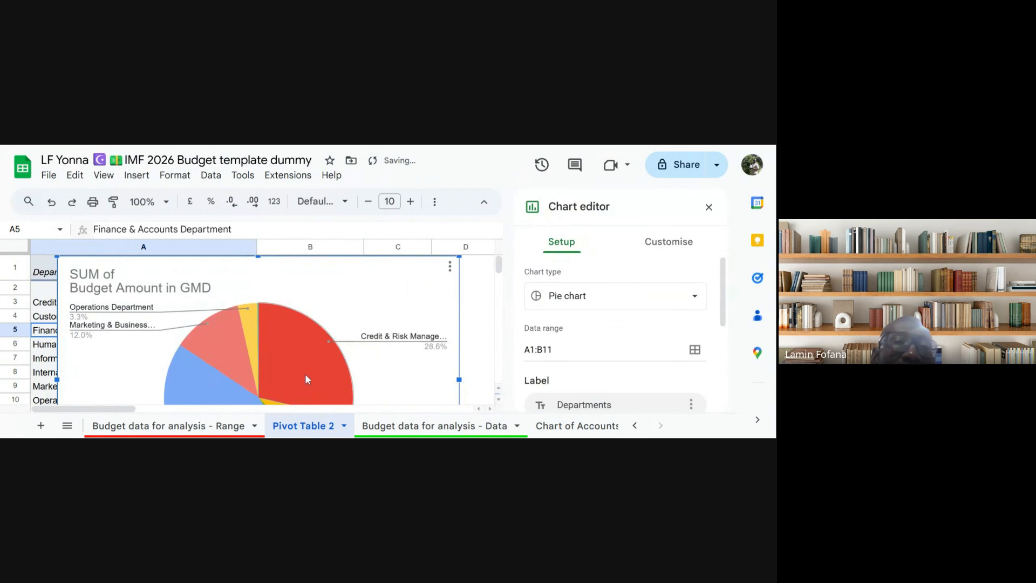
# Step: Change the chart type to the suggested combo chart with columns per department and close the chart editor
pyautogui.click(695, 299)
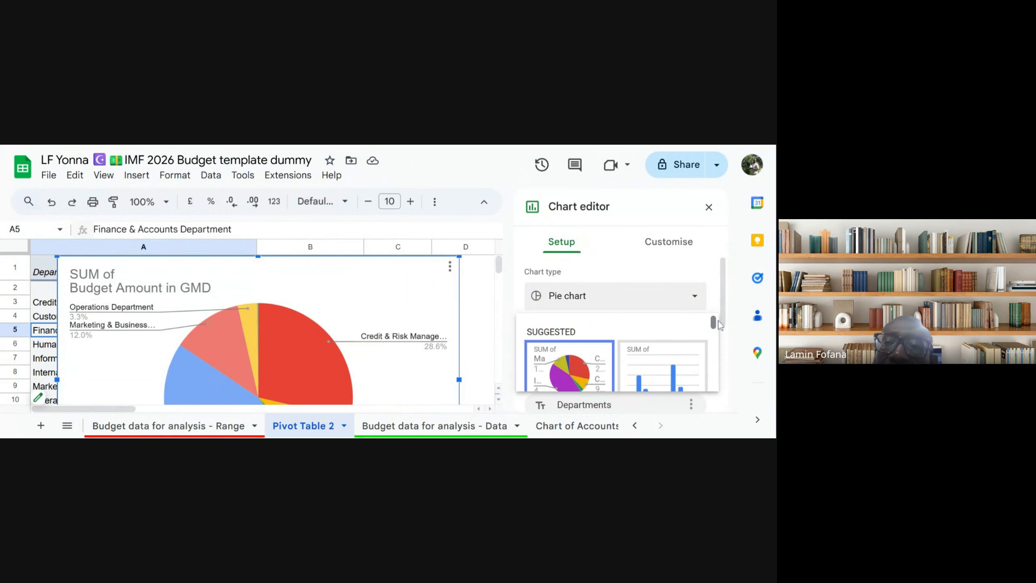
pyautogui.moveTo(713, 323); pyautogui.dragTo(715, 333)
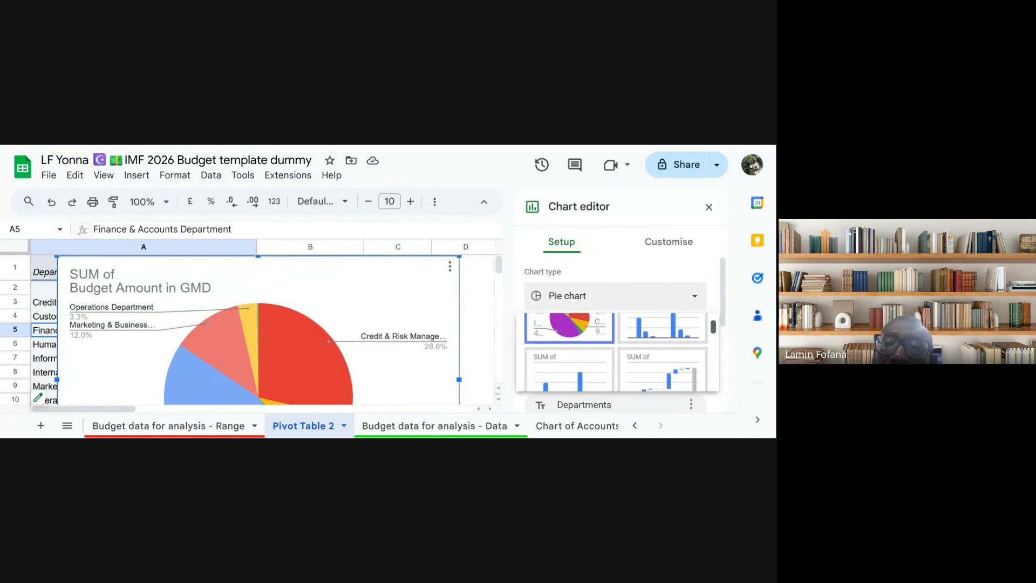
pyautogui.scroll(2, 678, 359)
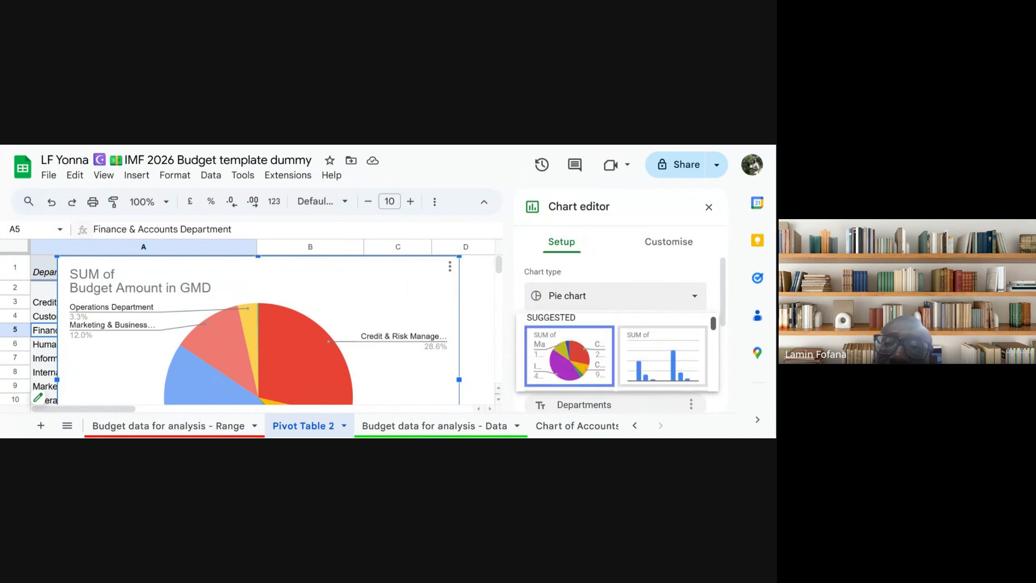
pyautogui.click(678, 359)
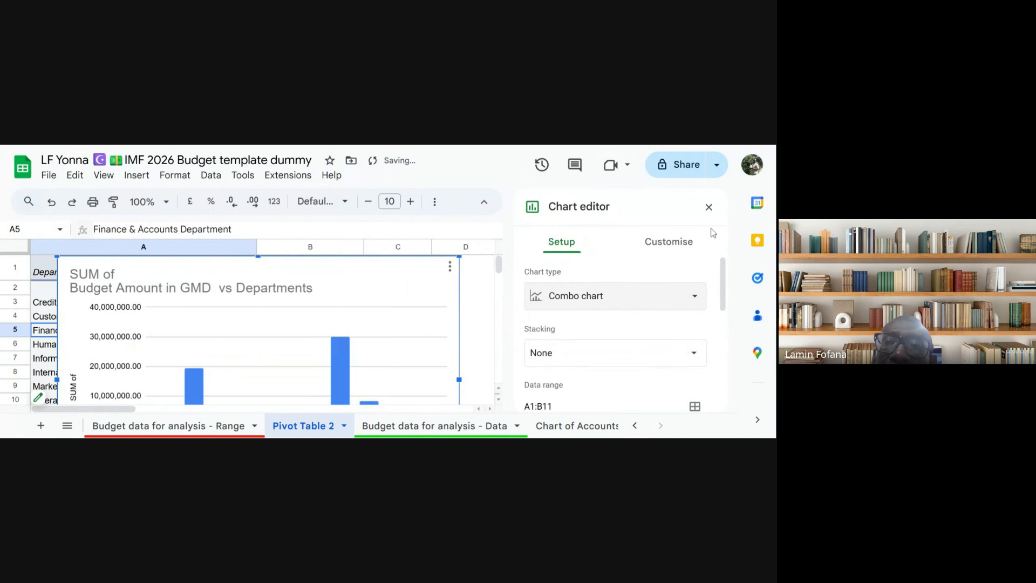
pyautogui.click(709, 207)
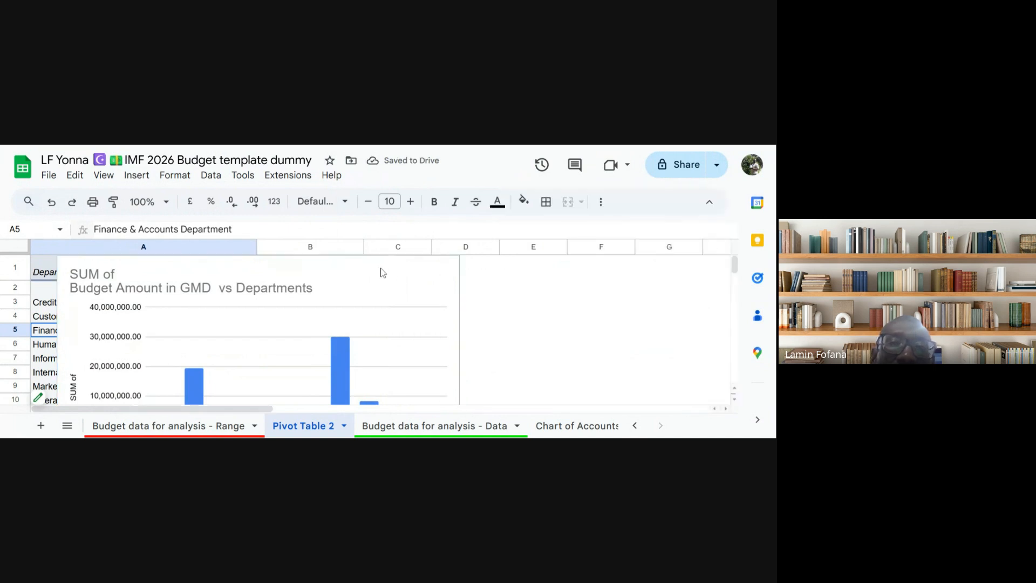
# Step: Move the chart beside the pivot table, starting at column C, and check its columns and department labels
pyautogui.moveTo(386, 282); pyautogui.dragTo(713, 283)
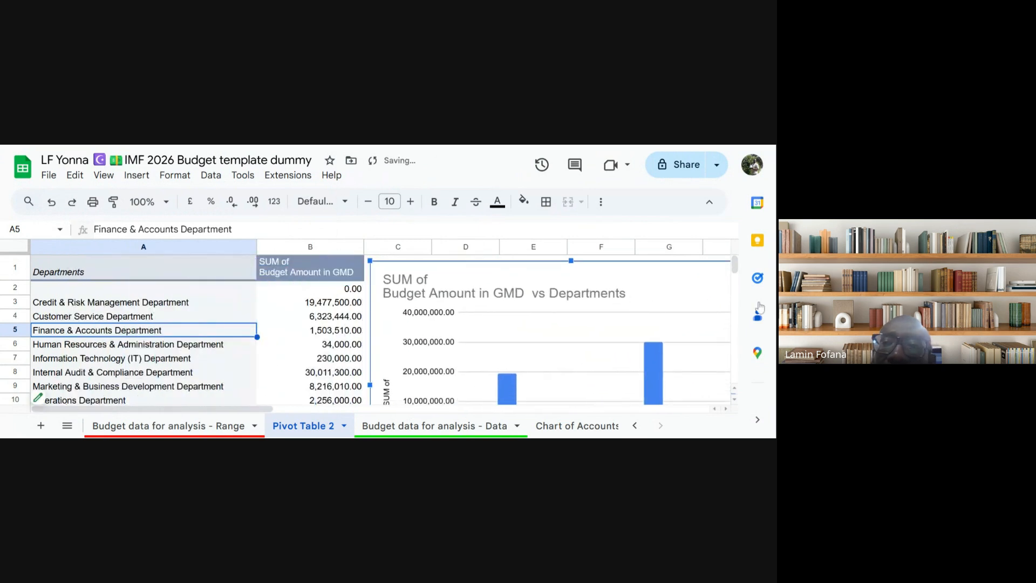
pyautogui.click(228, 364)
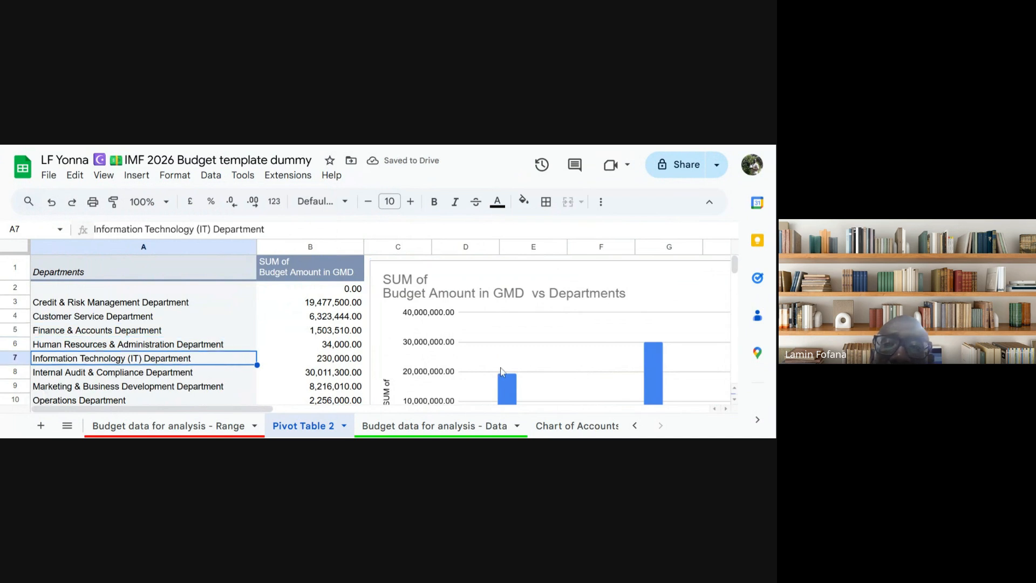
pyautogui.scroll(-5, 501, 371)
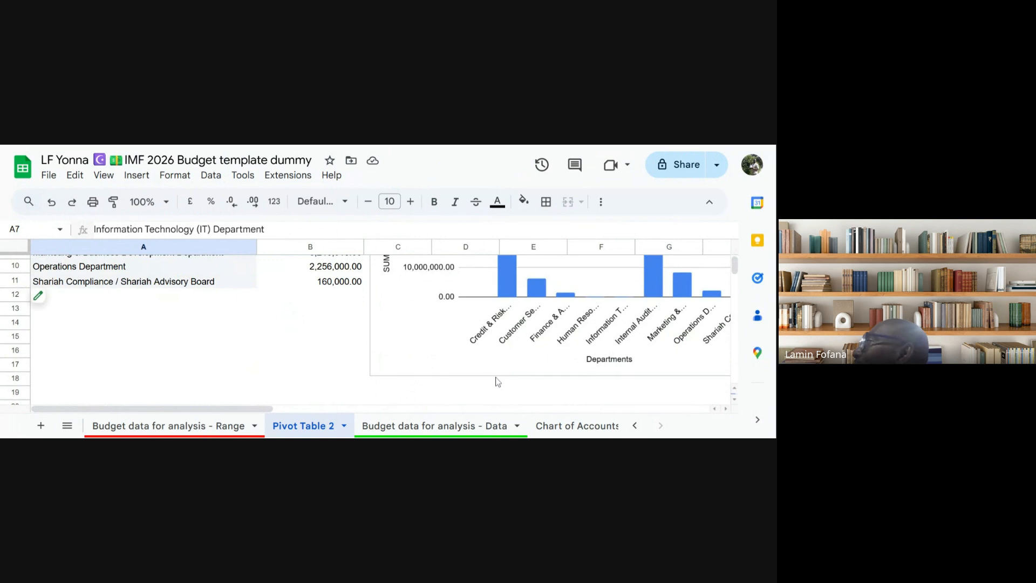
pyautogui.scroll(5, 497, 382)
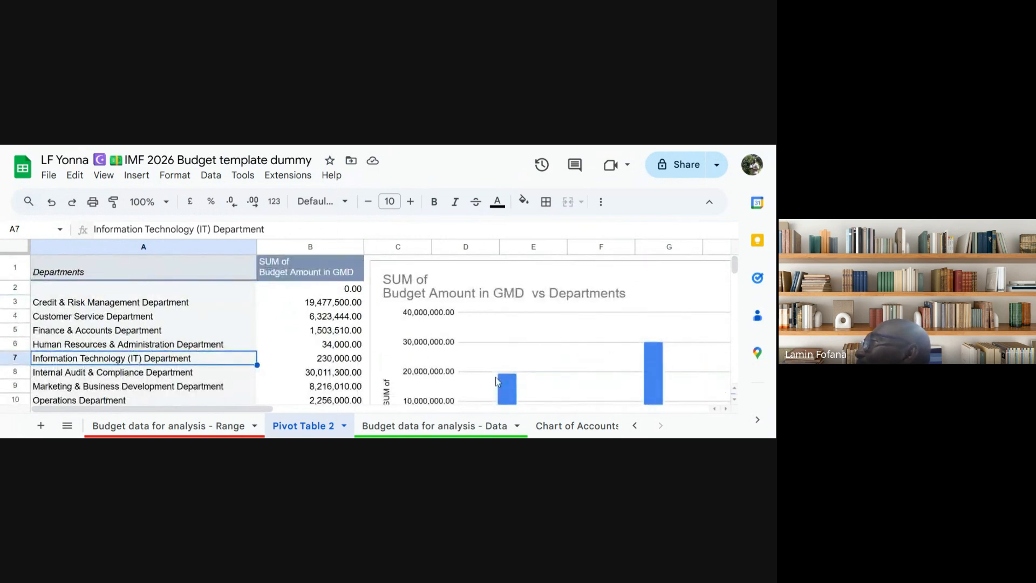